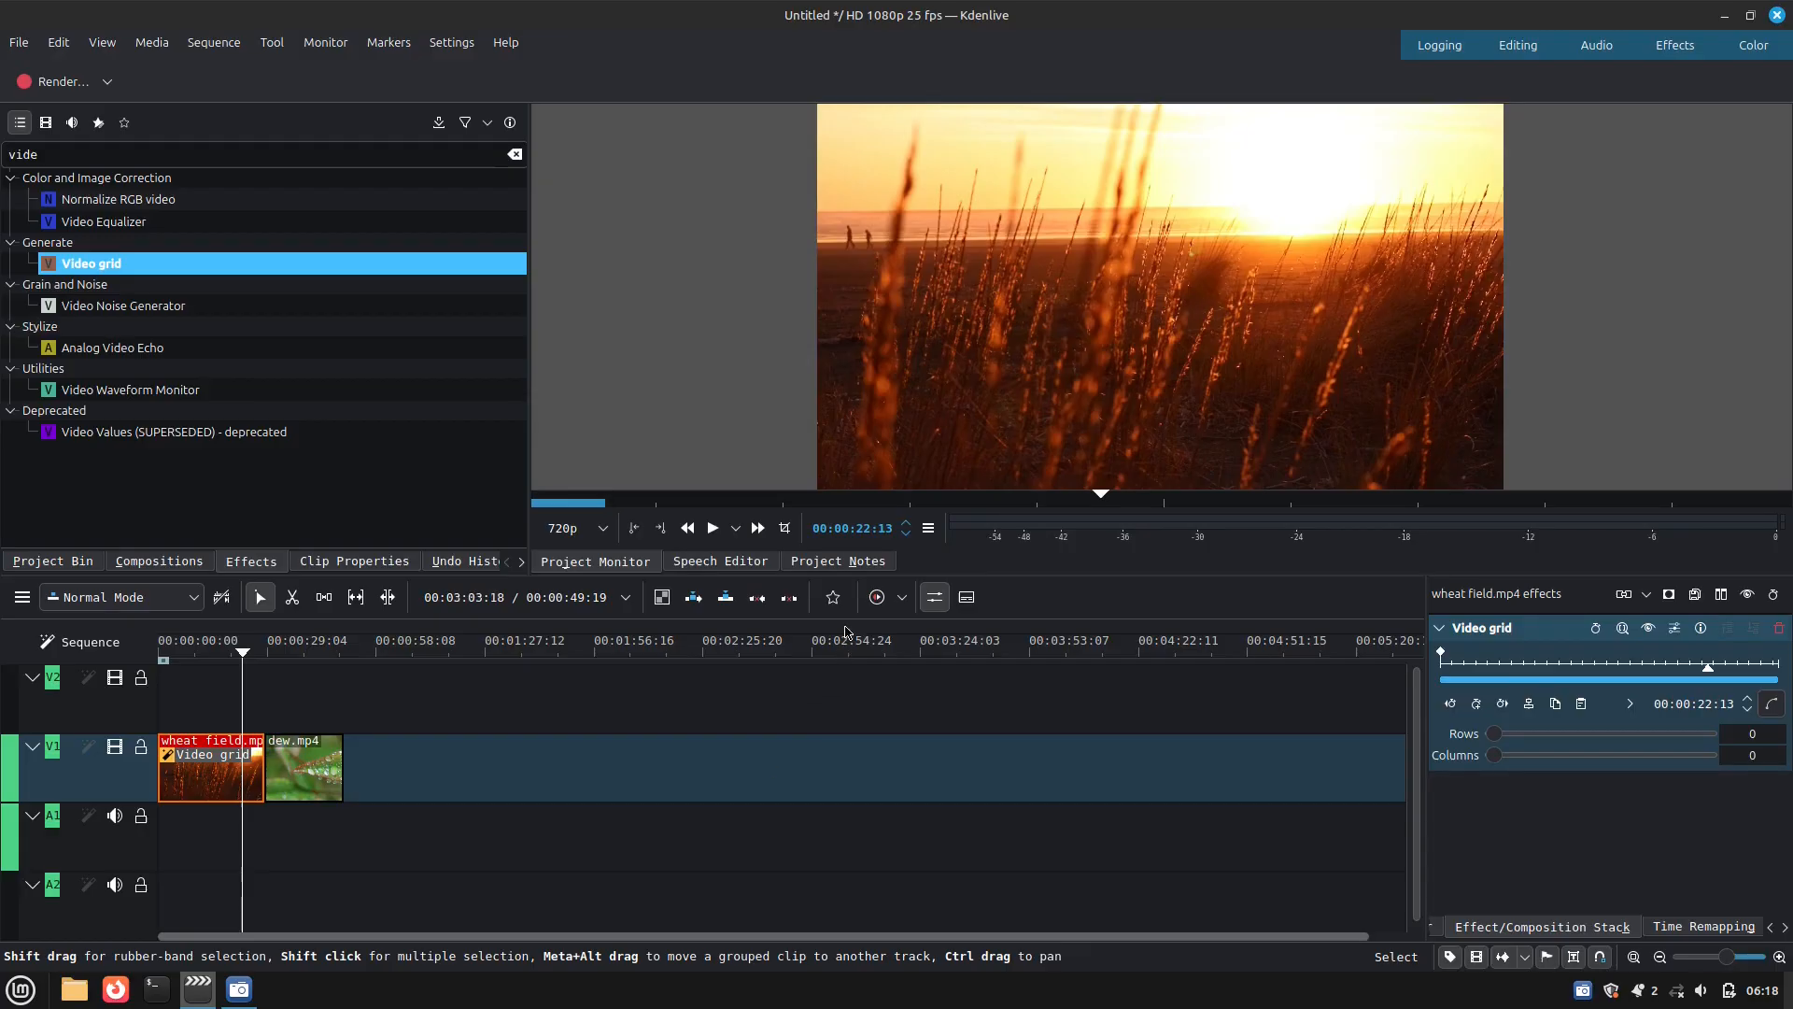
Add the Transform effect to the wheat field.mp4 clip on track V1
left_click(836, 604)
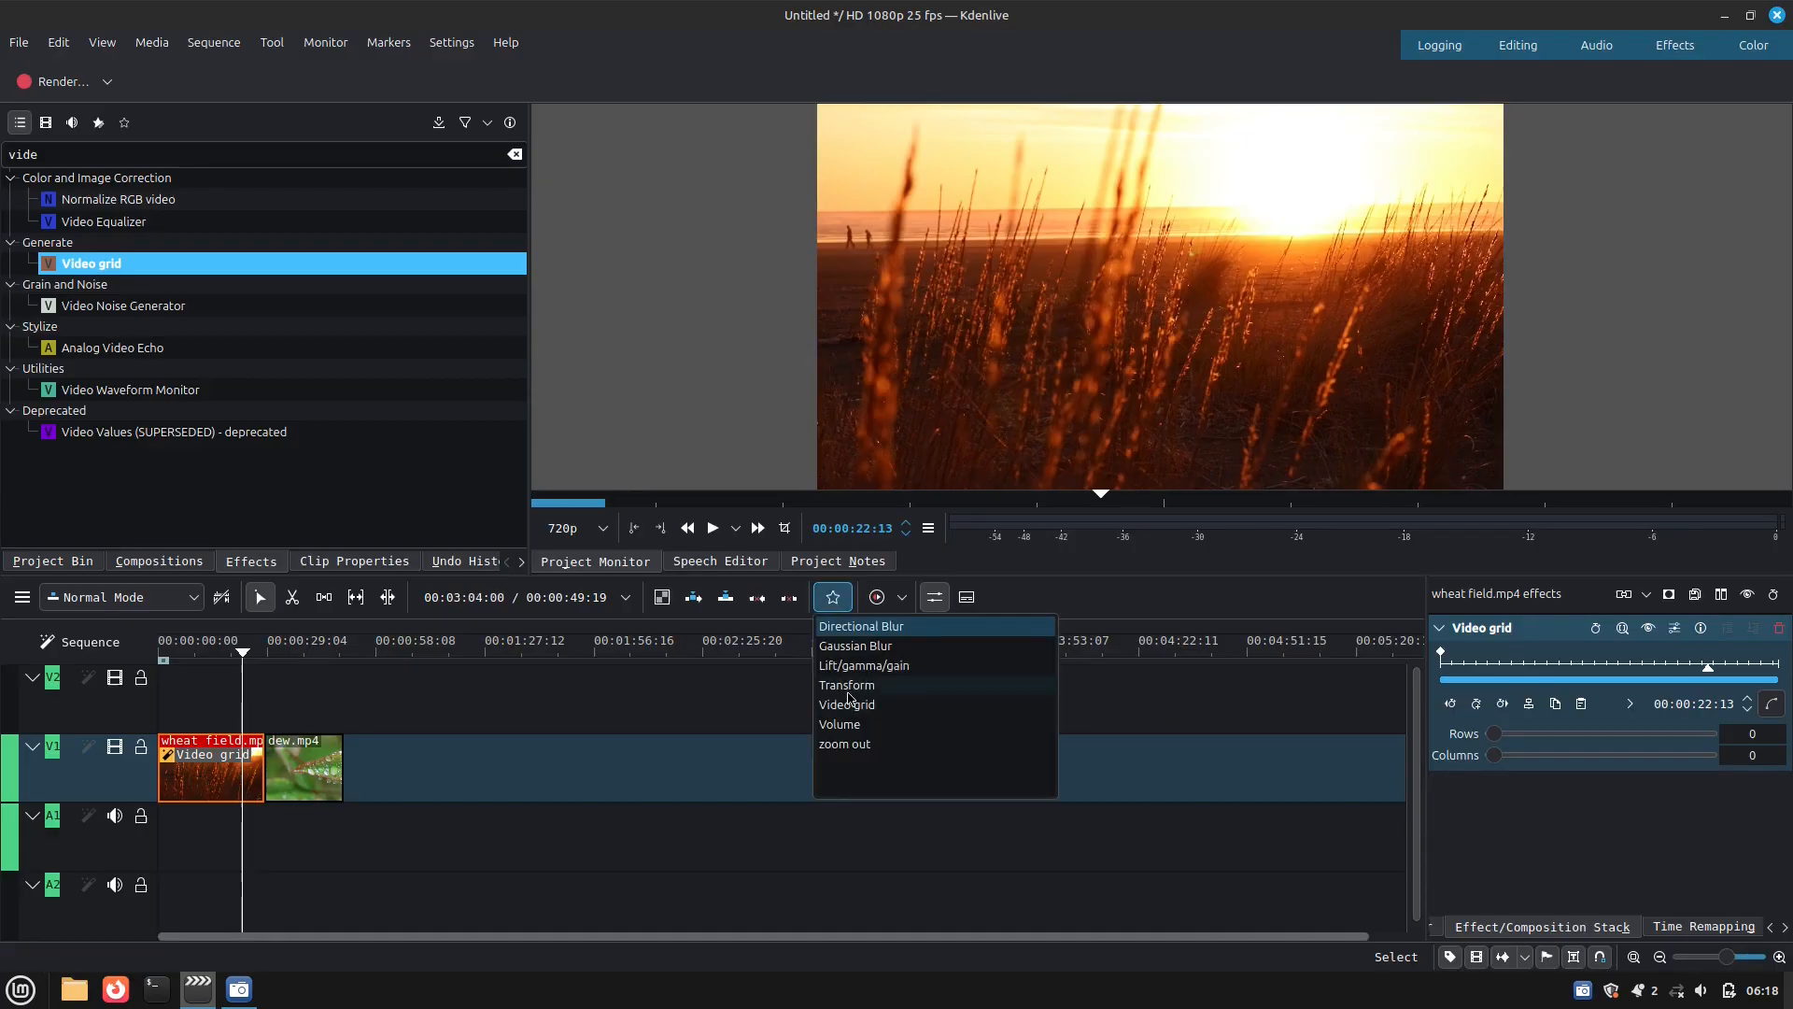
left_click_drag(849, 696, 226, 786)
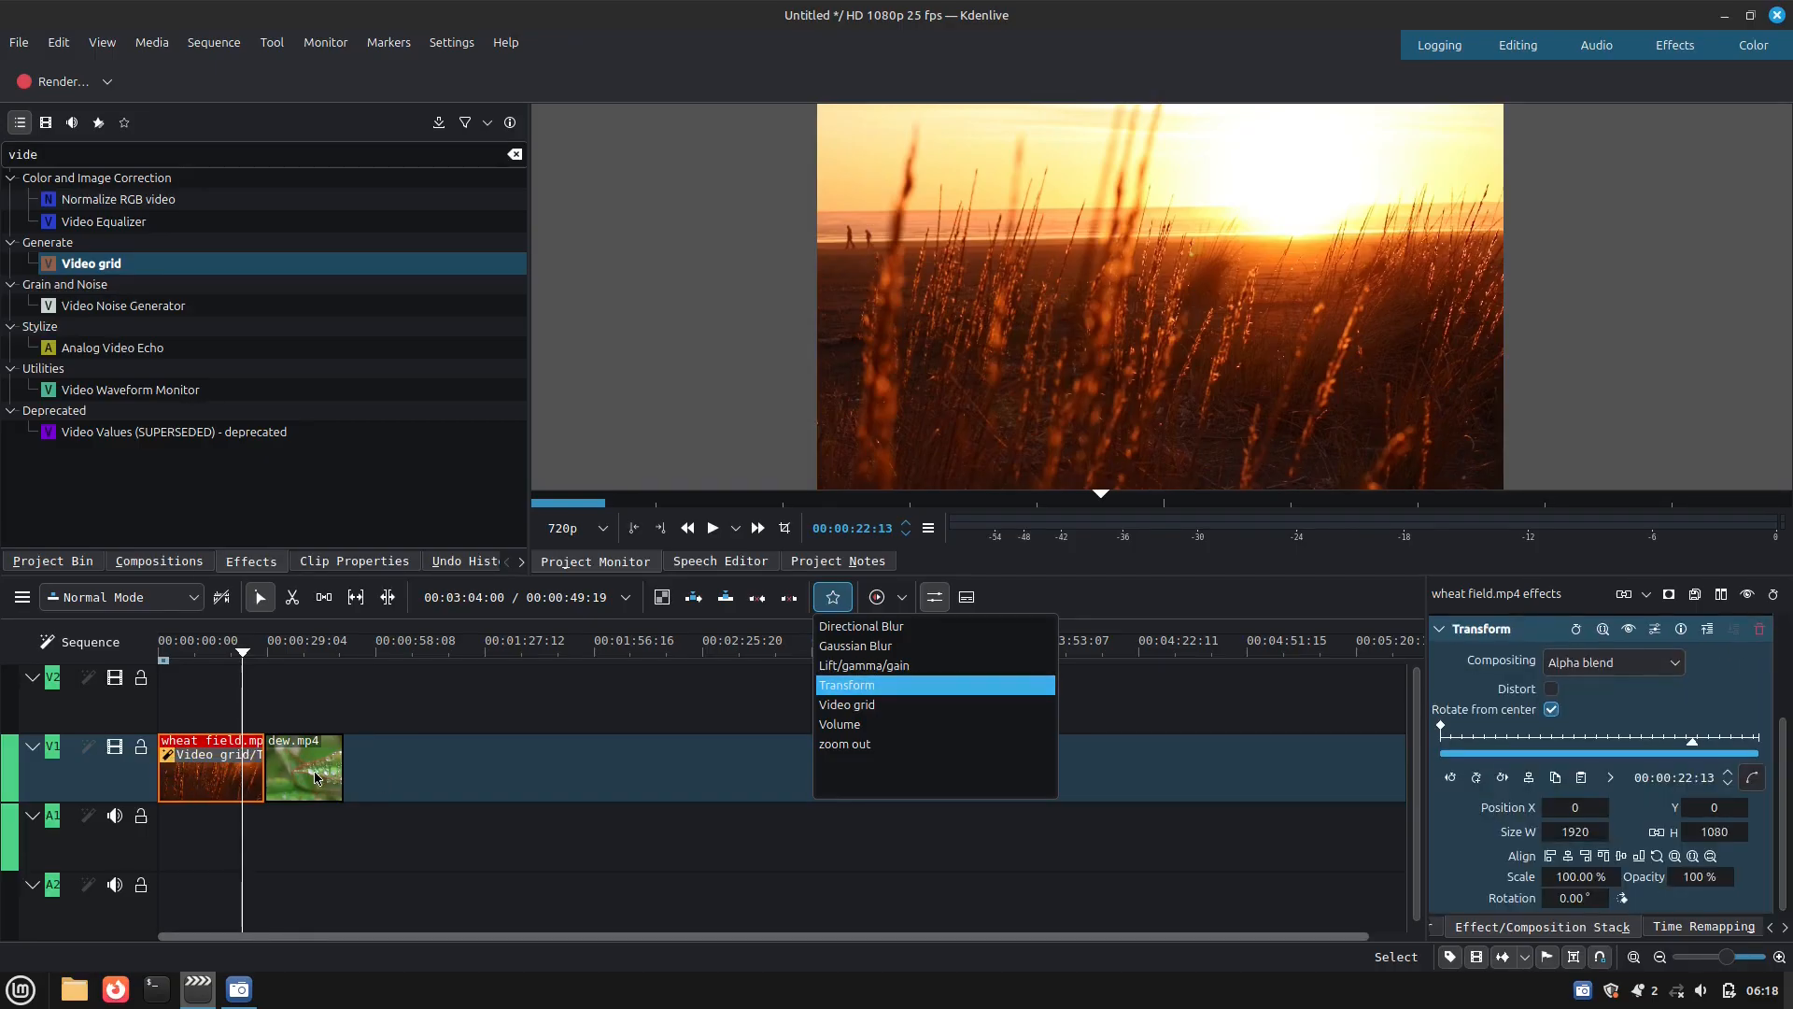
left_click(685, 721)
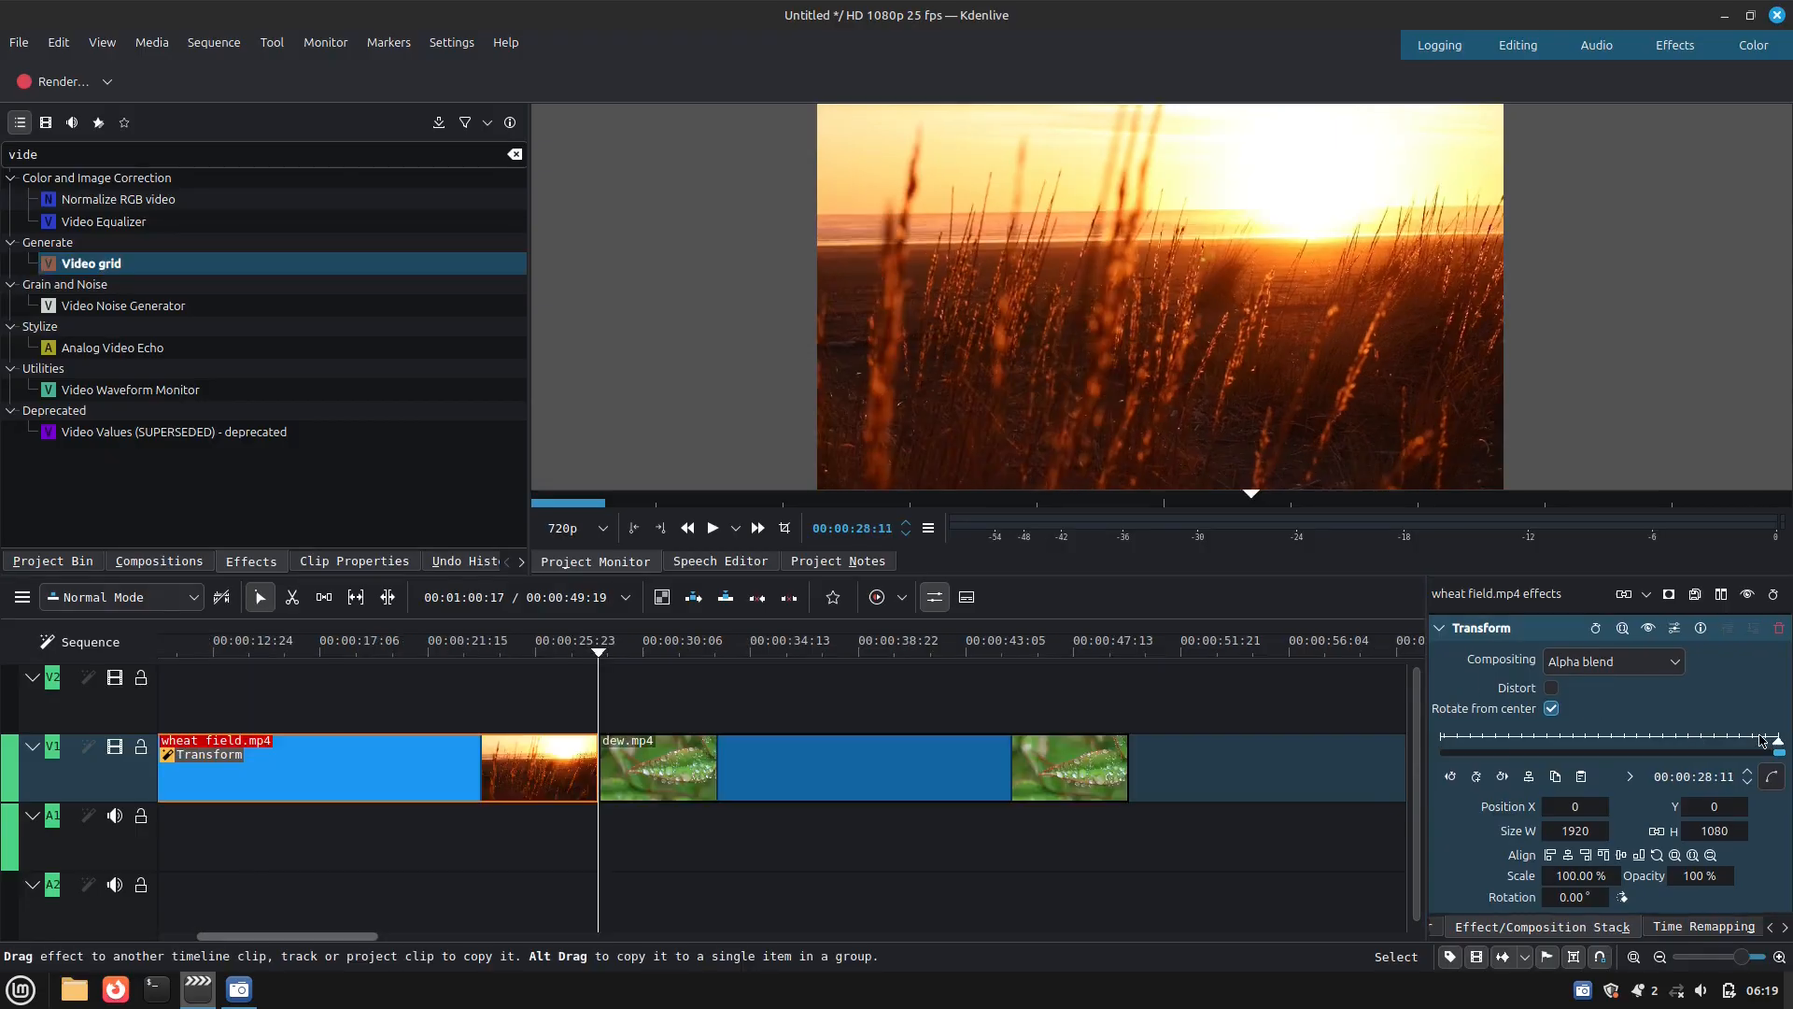
key("Left")
key("Left")
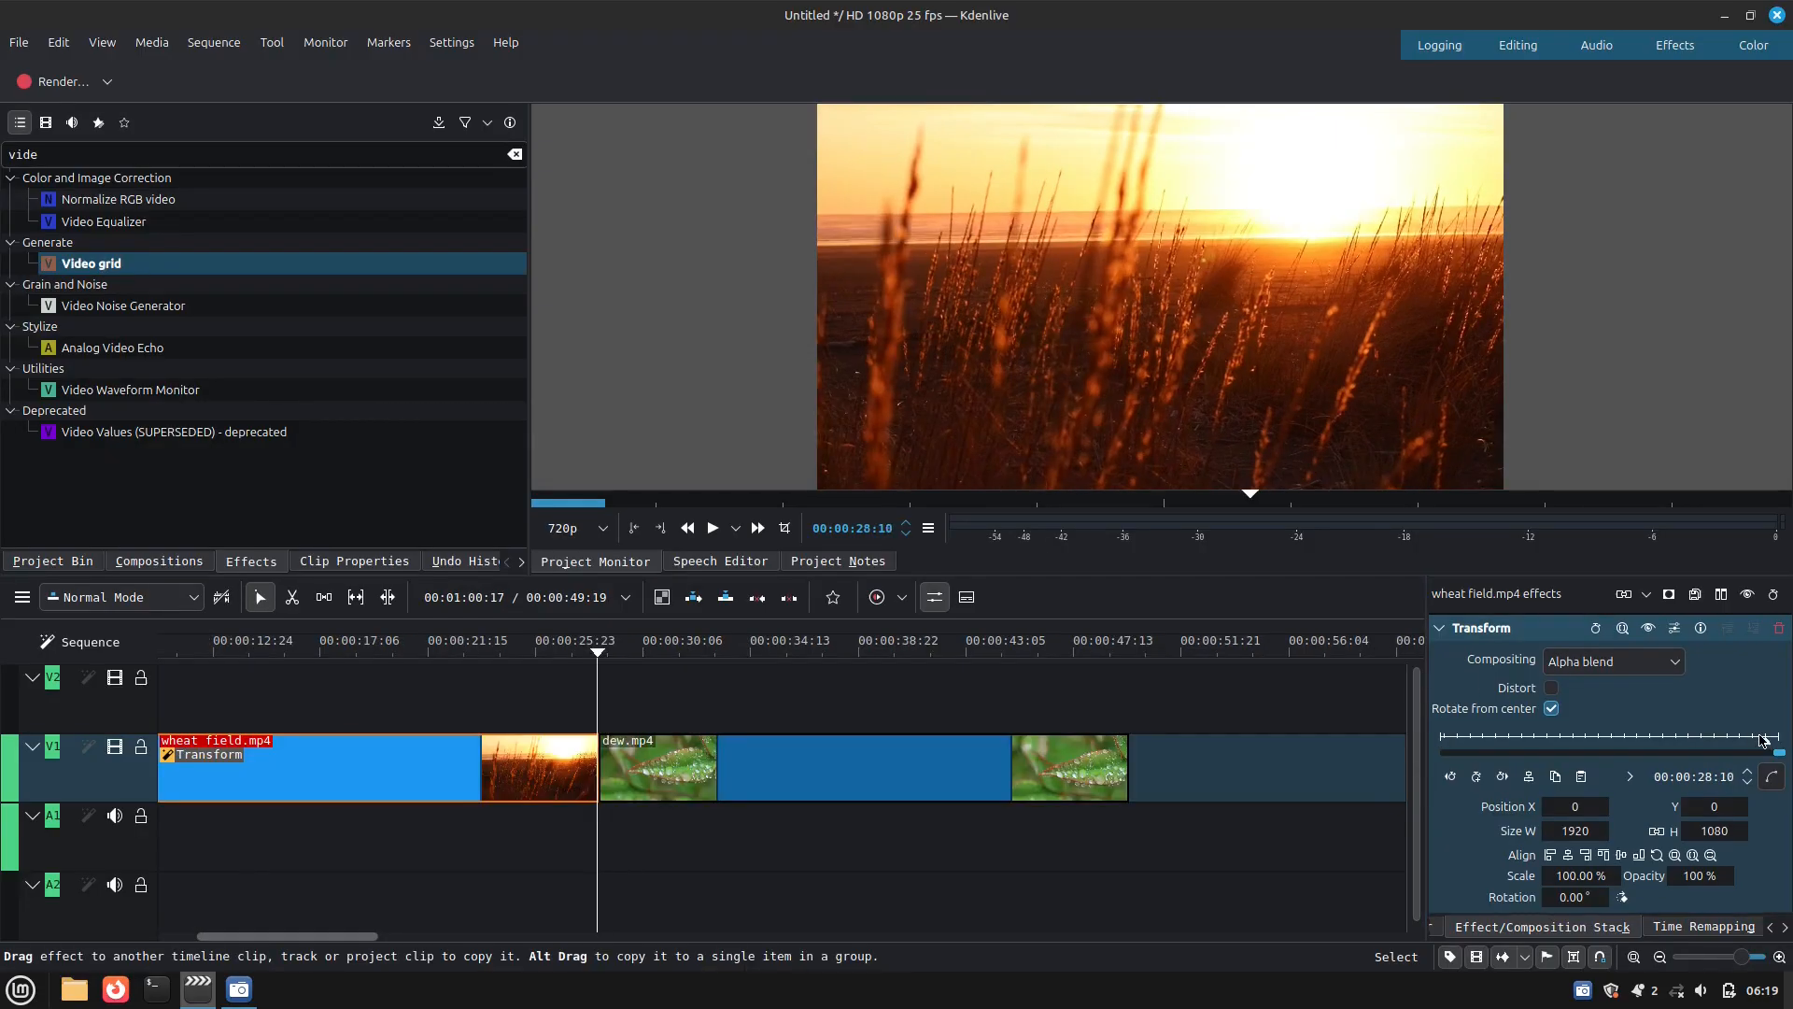
key("Left")
key("Left")
key("Left")
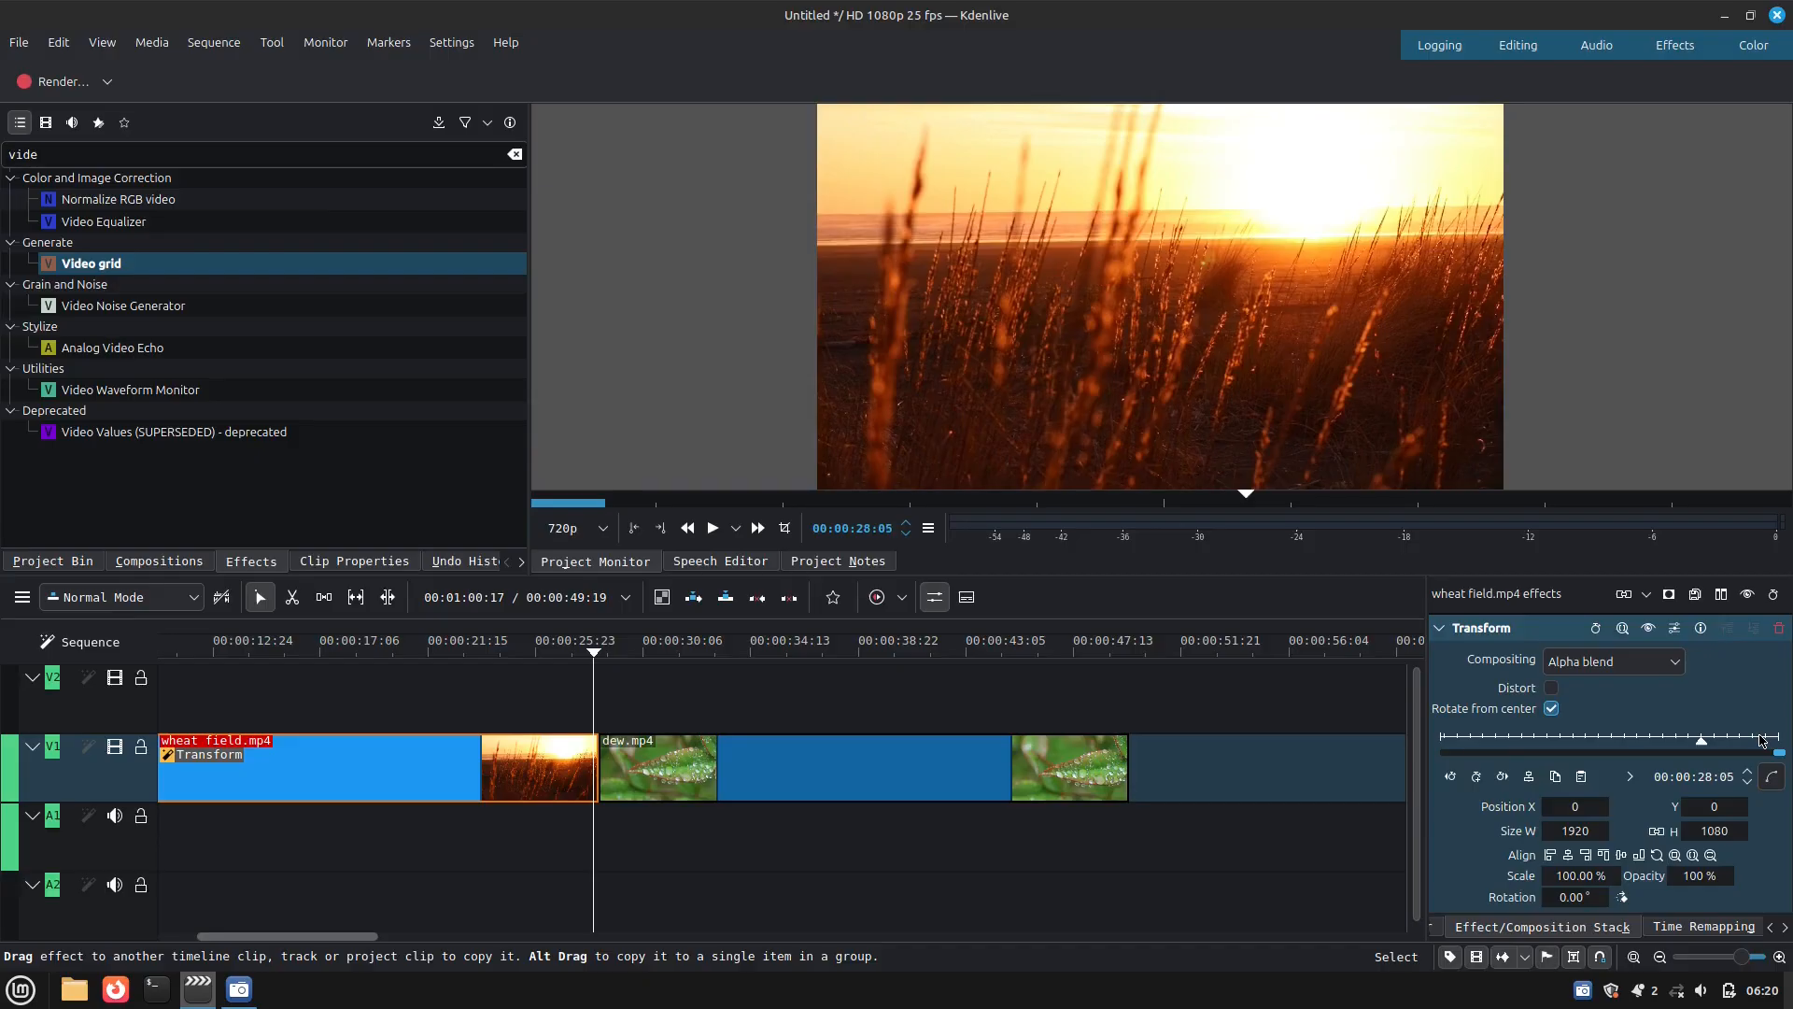
key("Right")
key("Right")
key("Right")
key("Right")
key("Right")
key("Right")
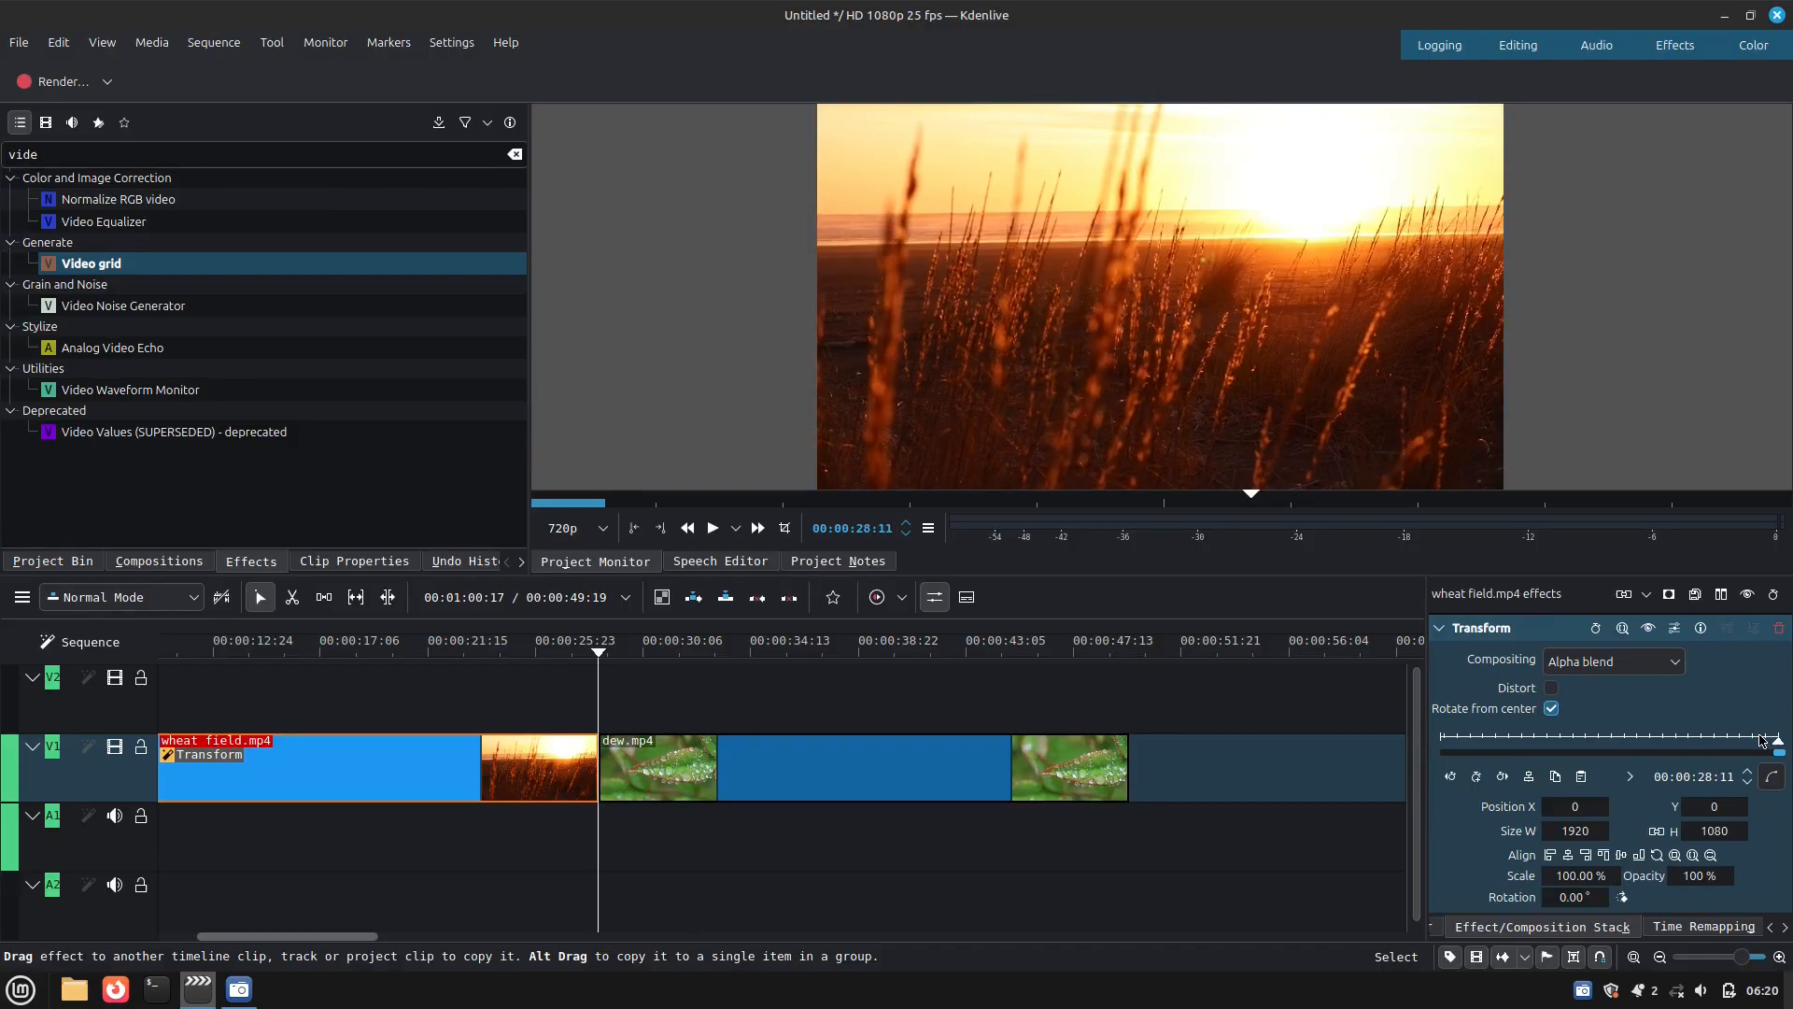
Split wheat field.mp4 with the Razor tool at 00:00:28:01, ten frames before its last frame, and check the short segment's duration
key("Left")
key("Left")
key("Left")
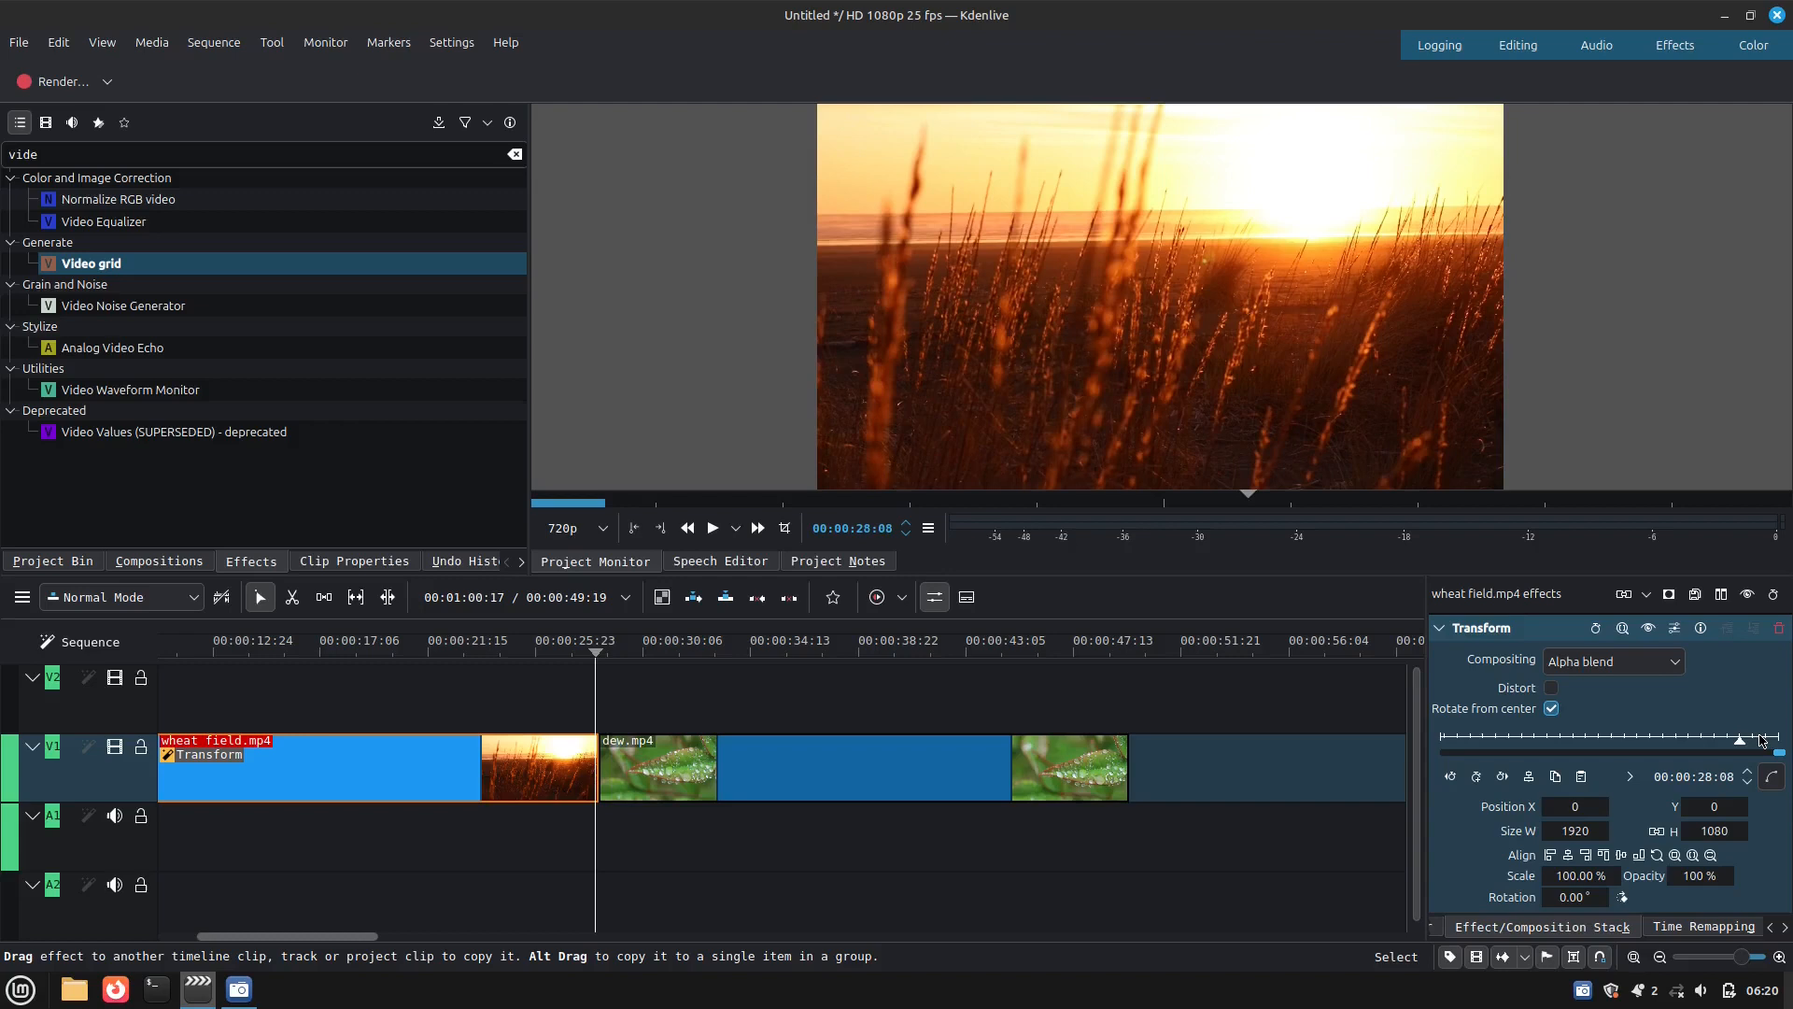
key("Left")
key("Left")
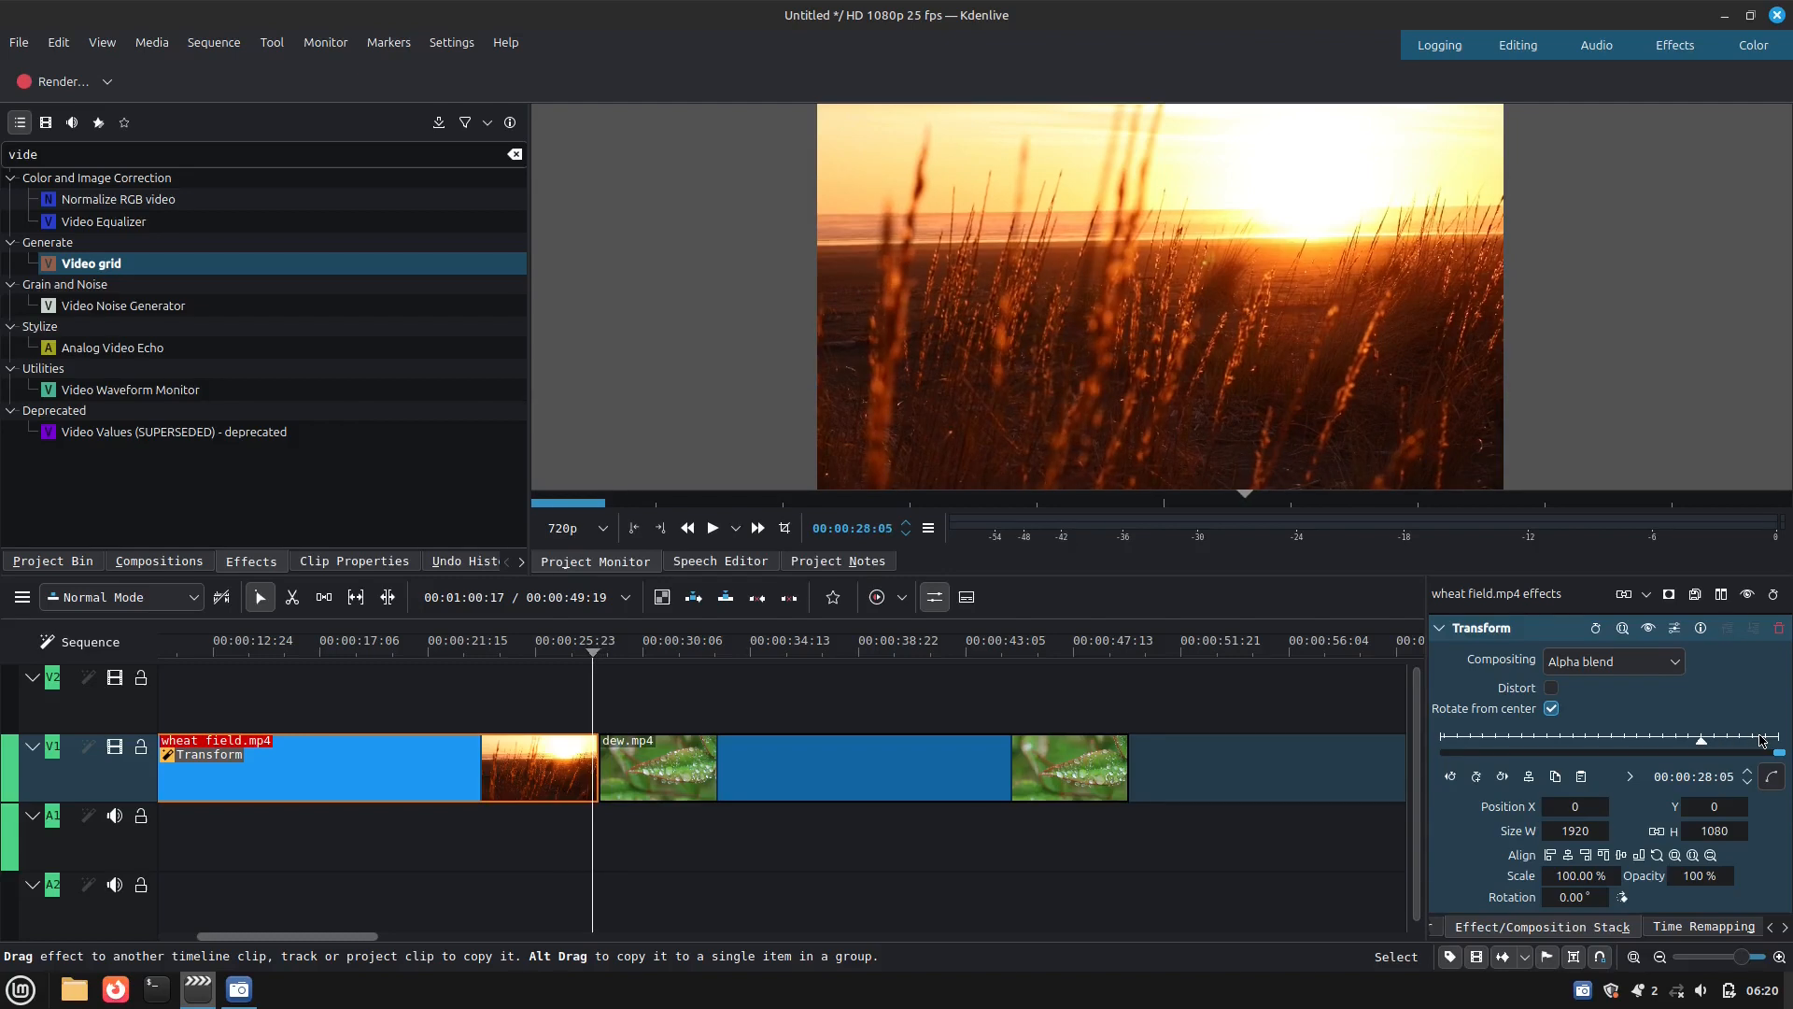
key("Left")
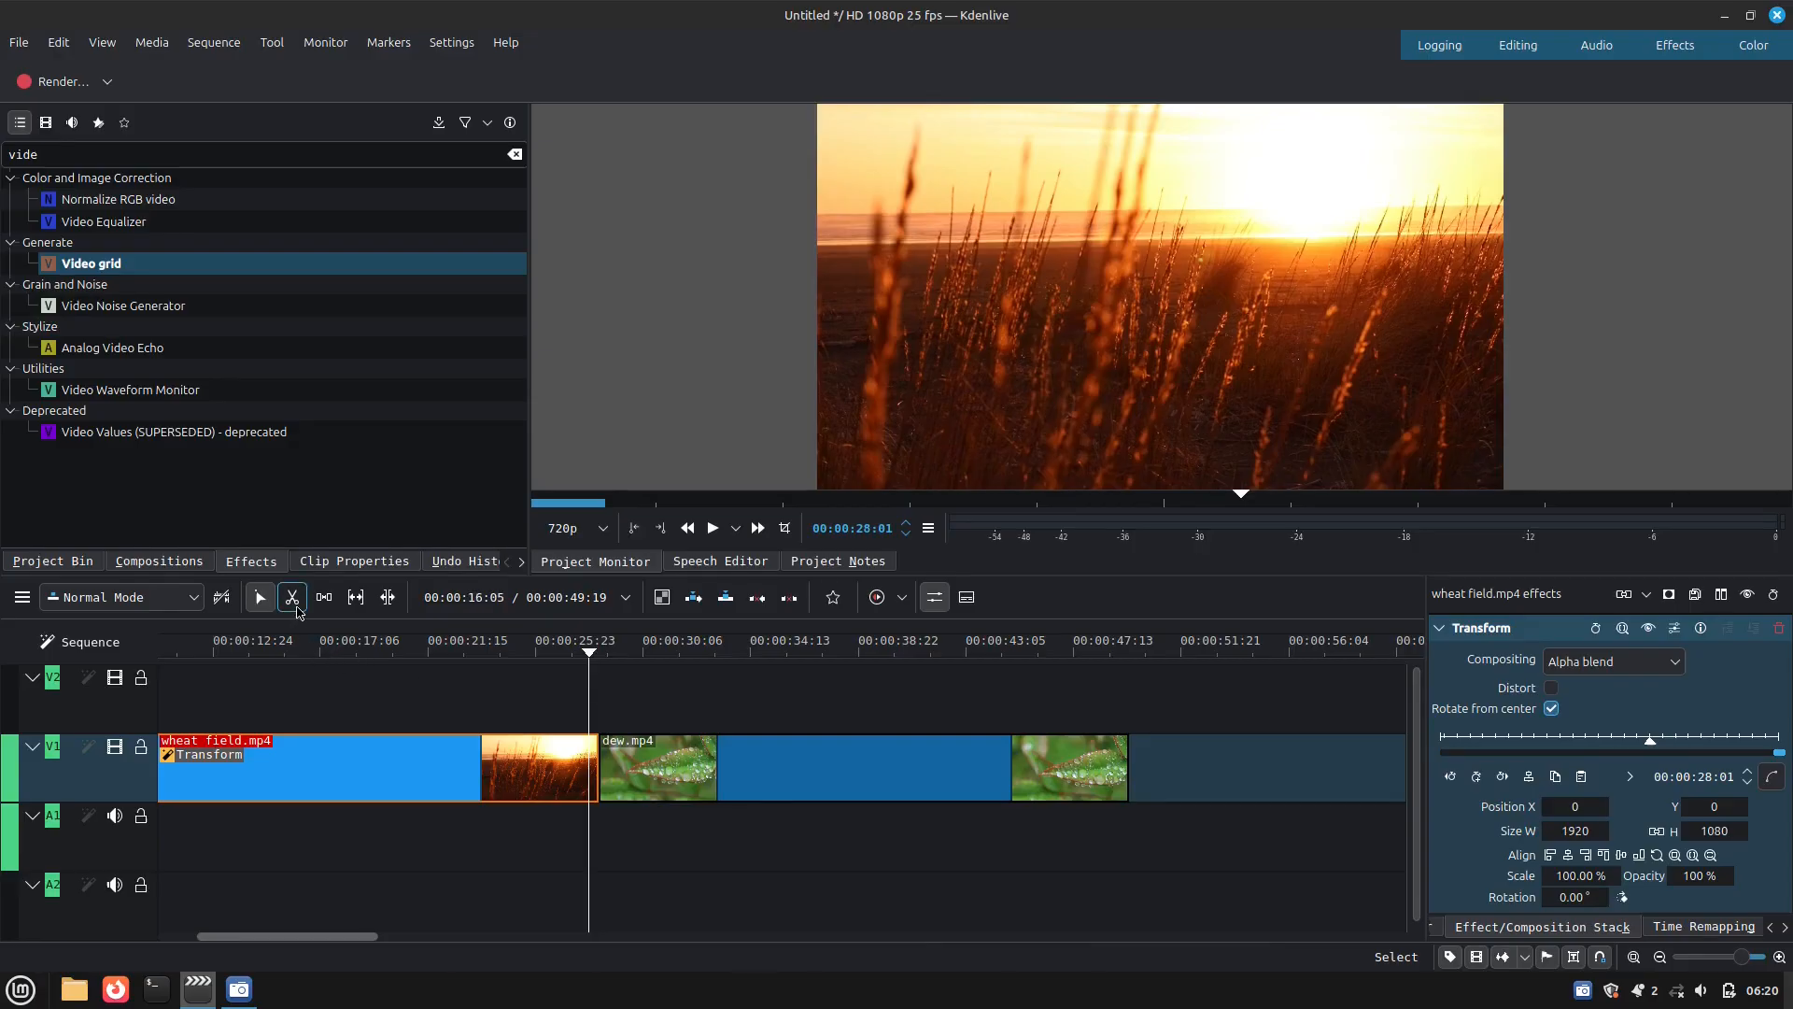
left_click(293, 598)
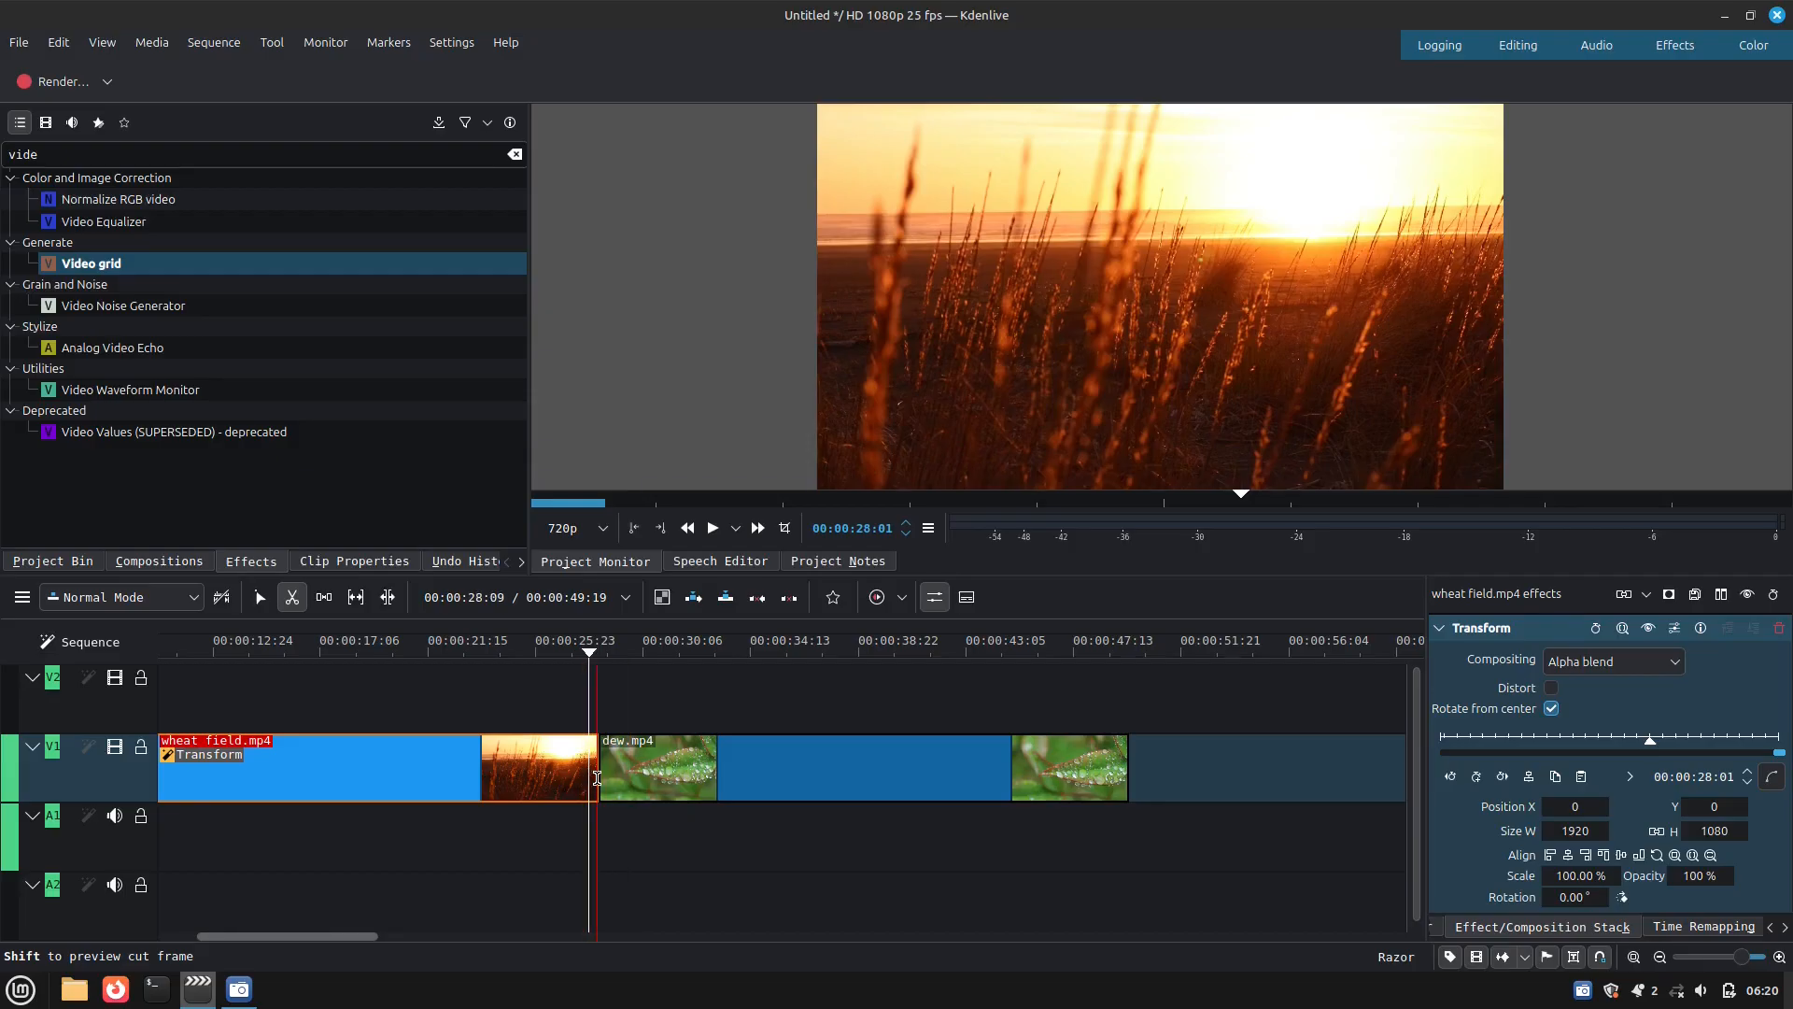
left_click(589, 776)
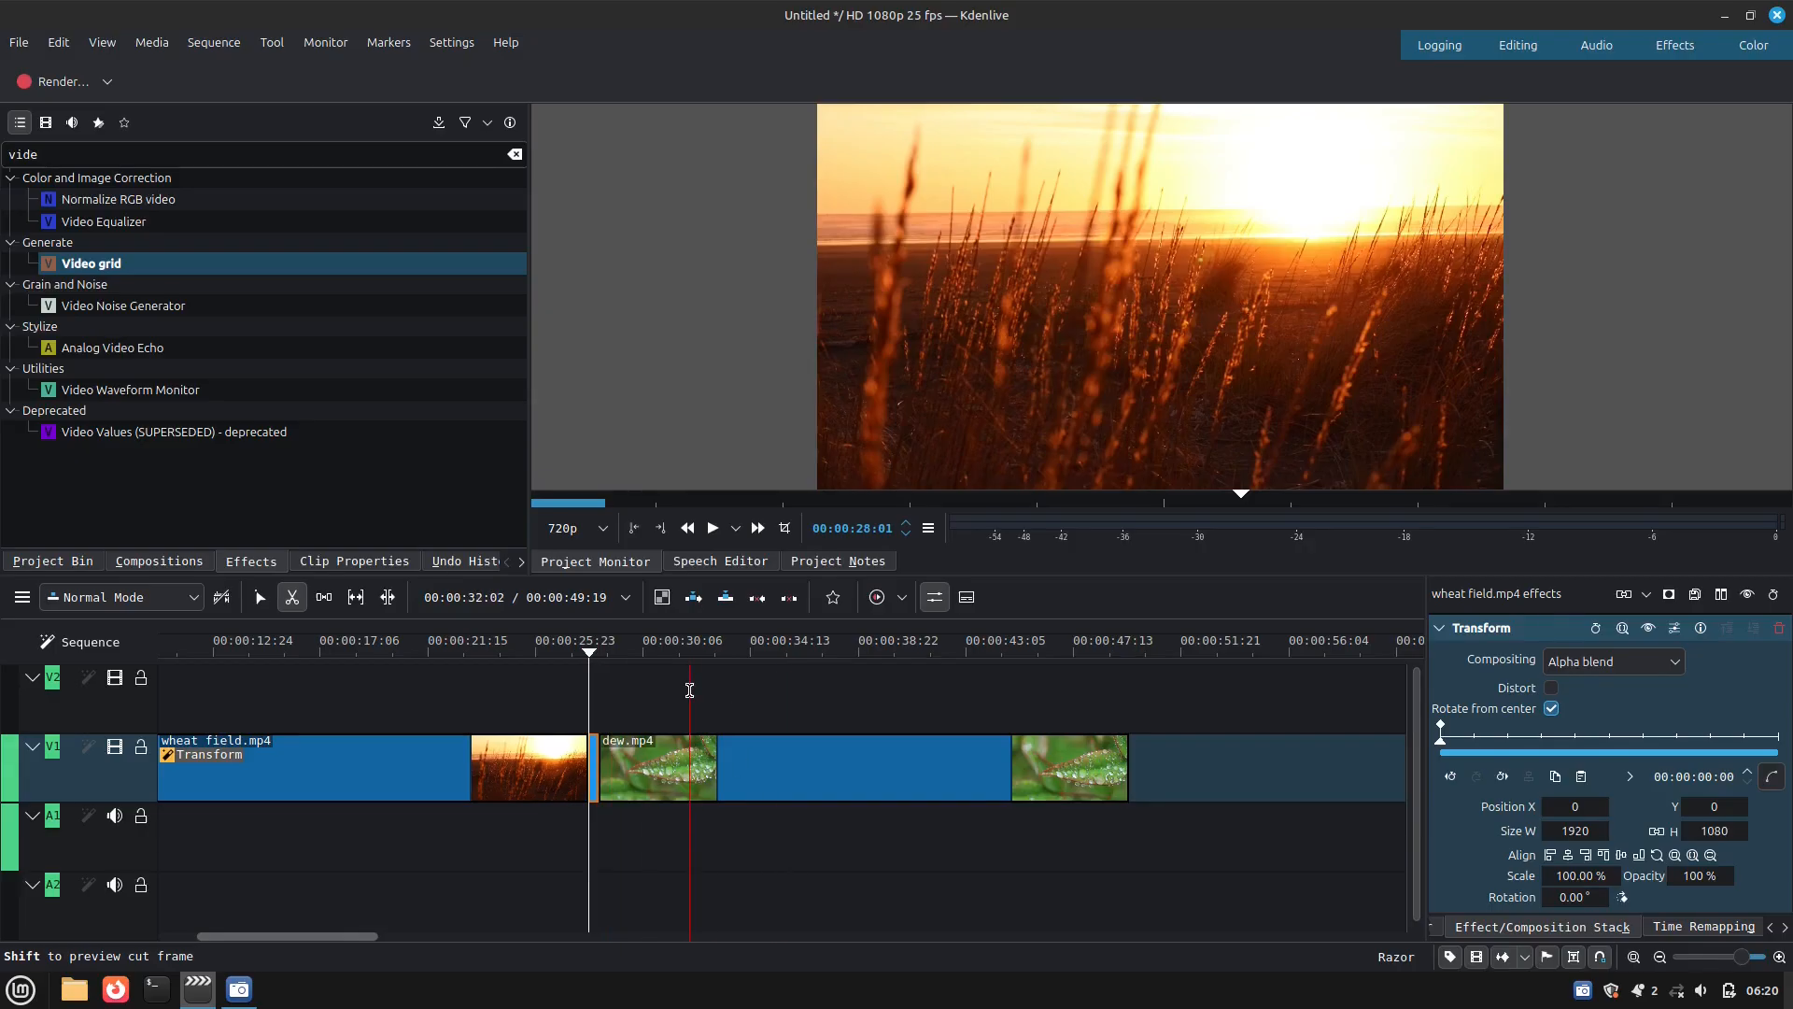
key("s")
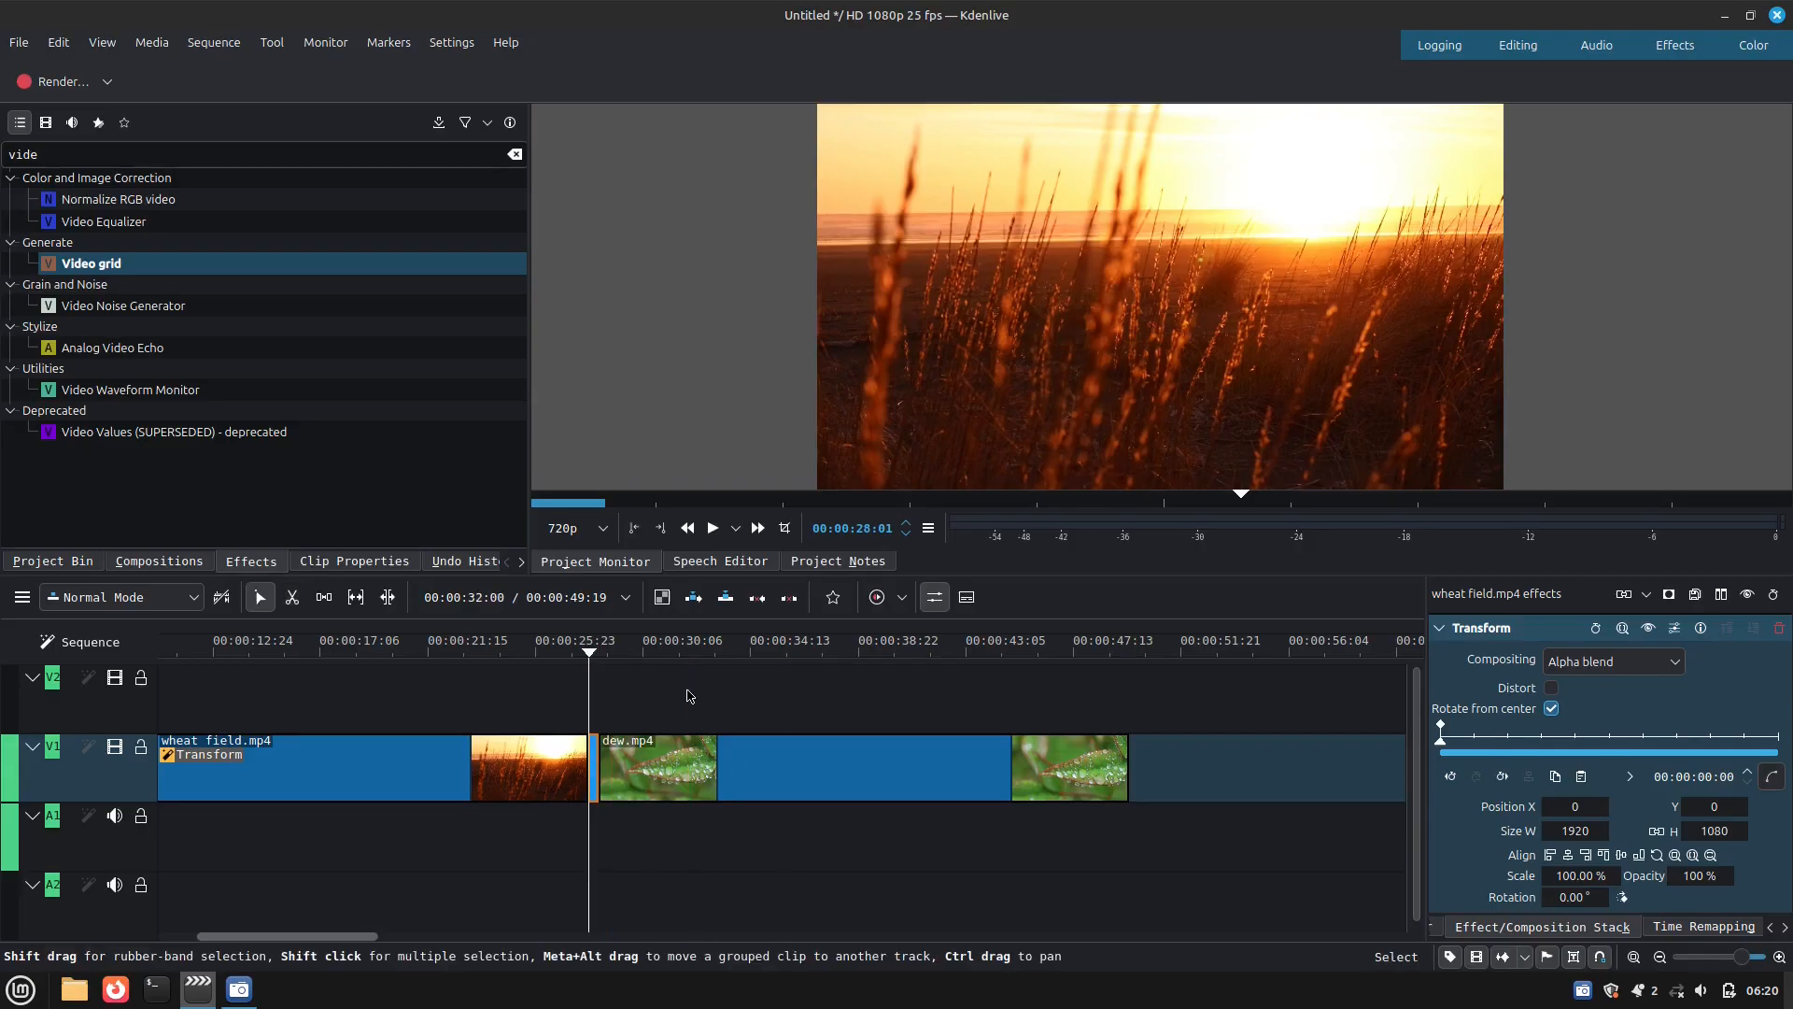
double_click(596, 777)
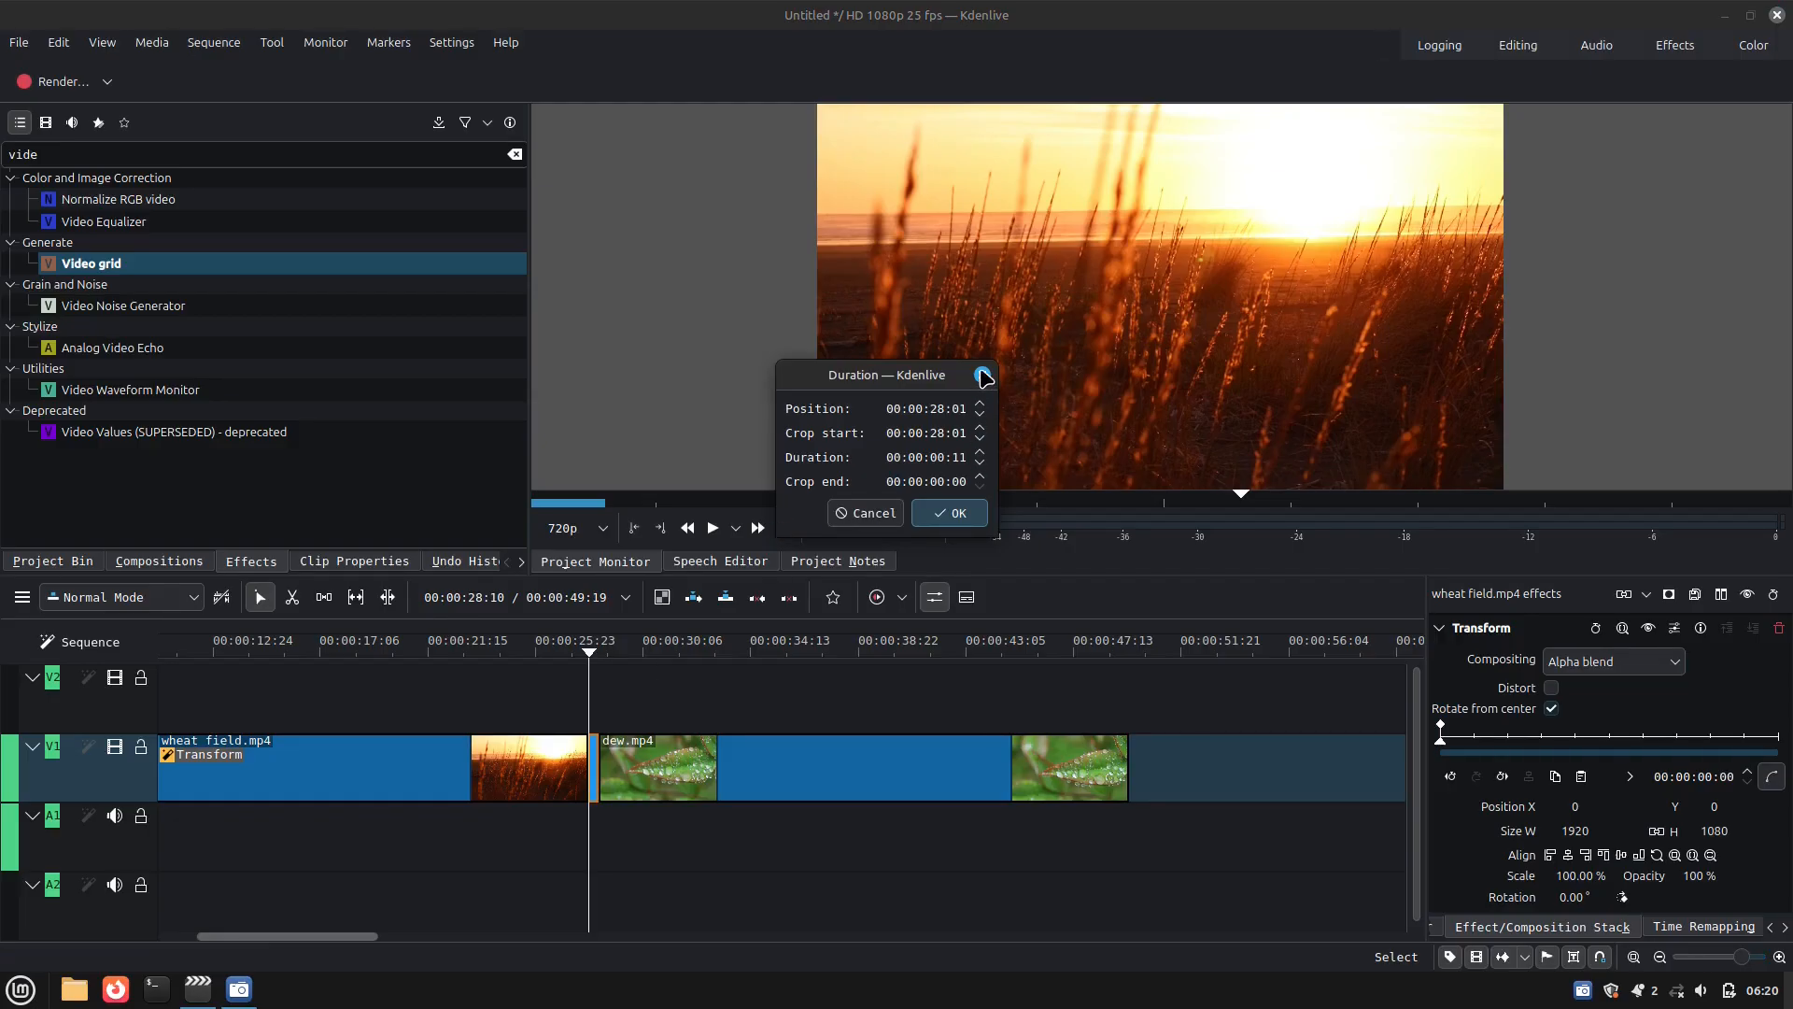
left_click(982, 375)
Add the Video grid effect to the short wheat field.mp4 segment and set it to 2 rows and 2 columns
scroll(689, 666, "up", 4)
left_click_drag(113, 265, 550, 769)
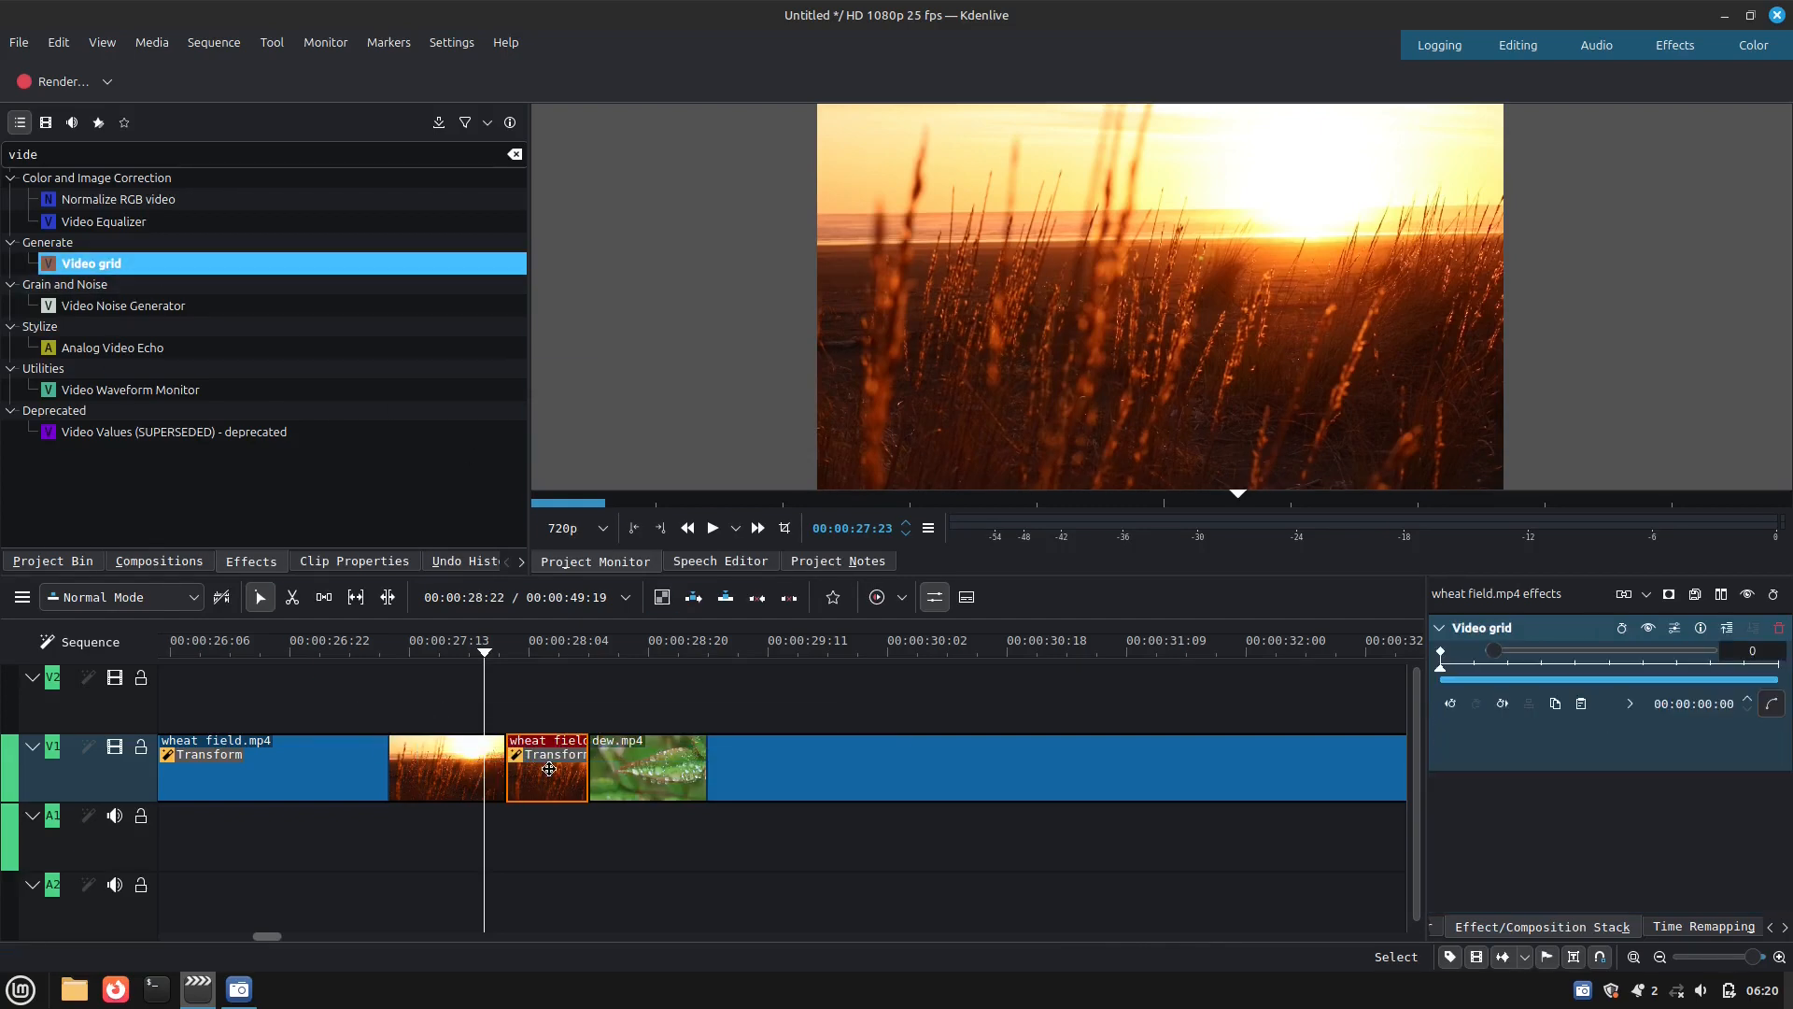
left_click(1752, 732)
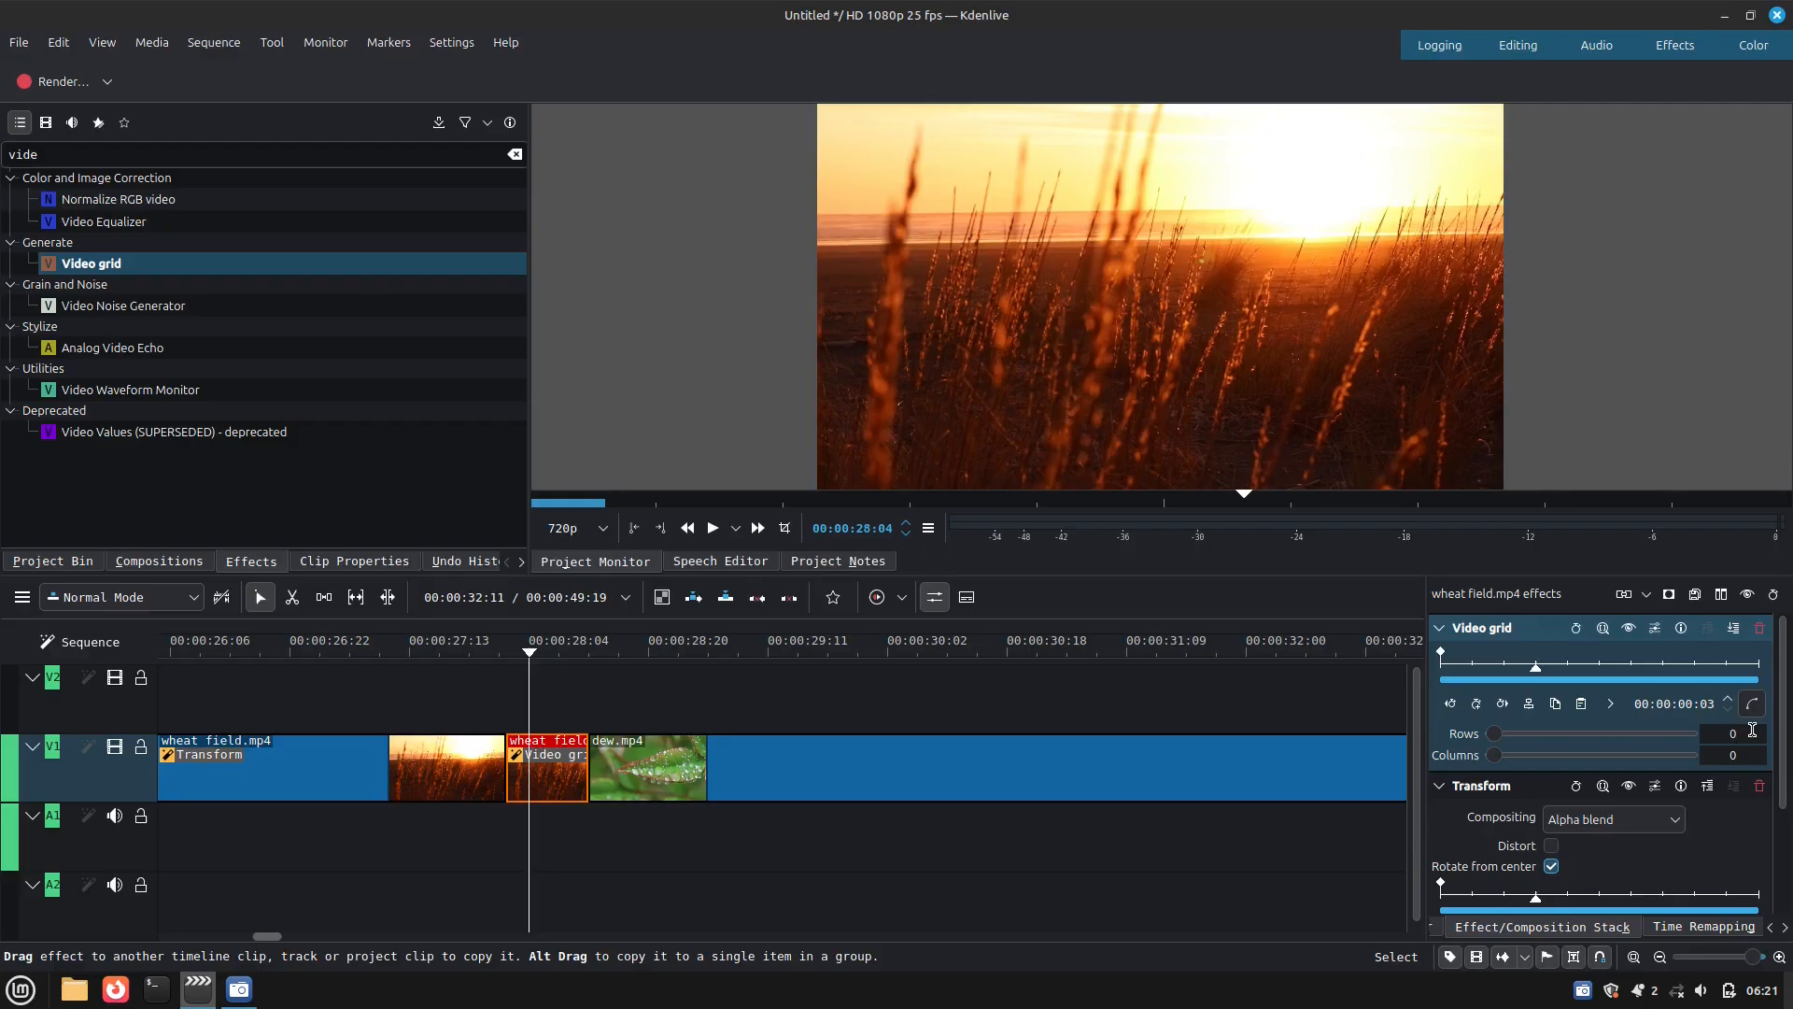
scroll(1752, 732, "up", 2)
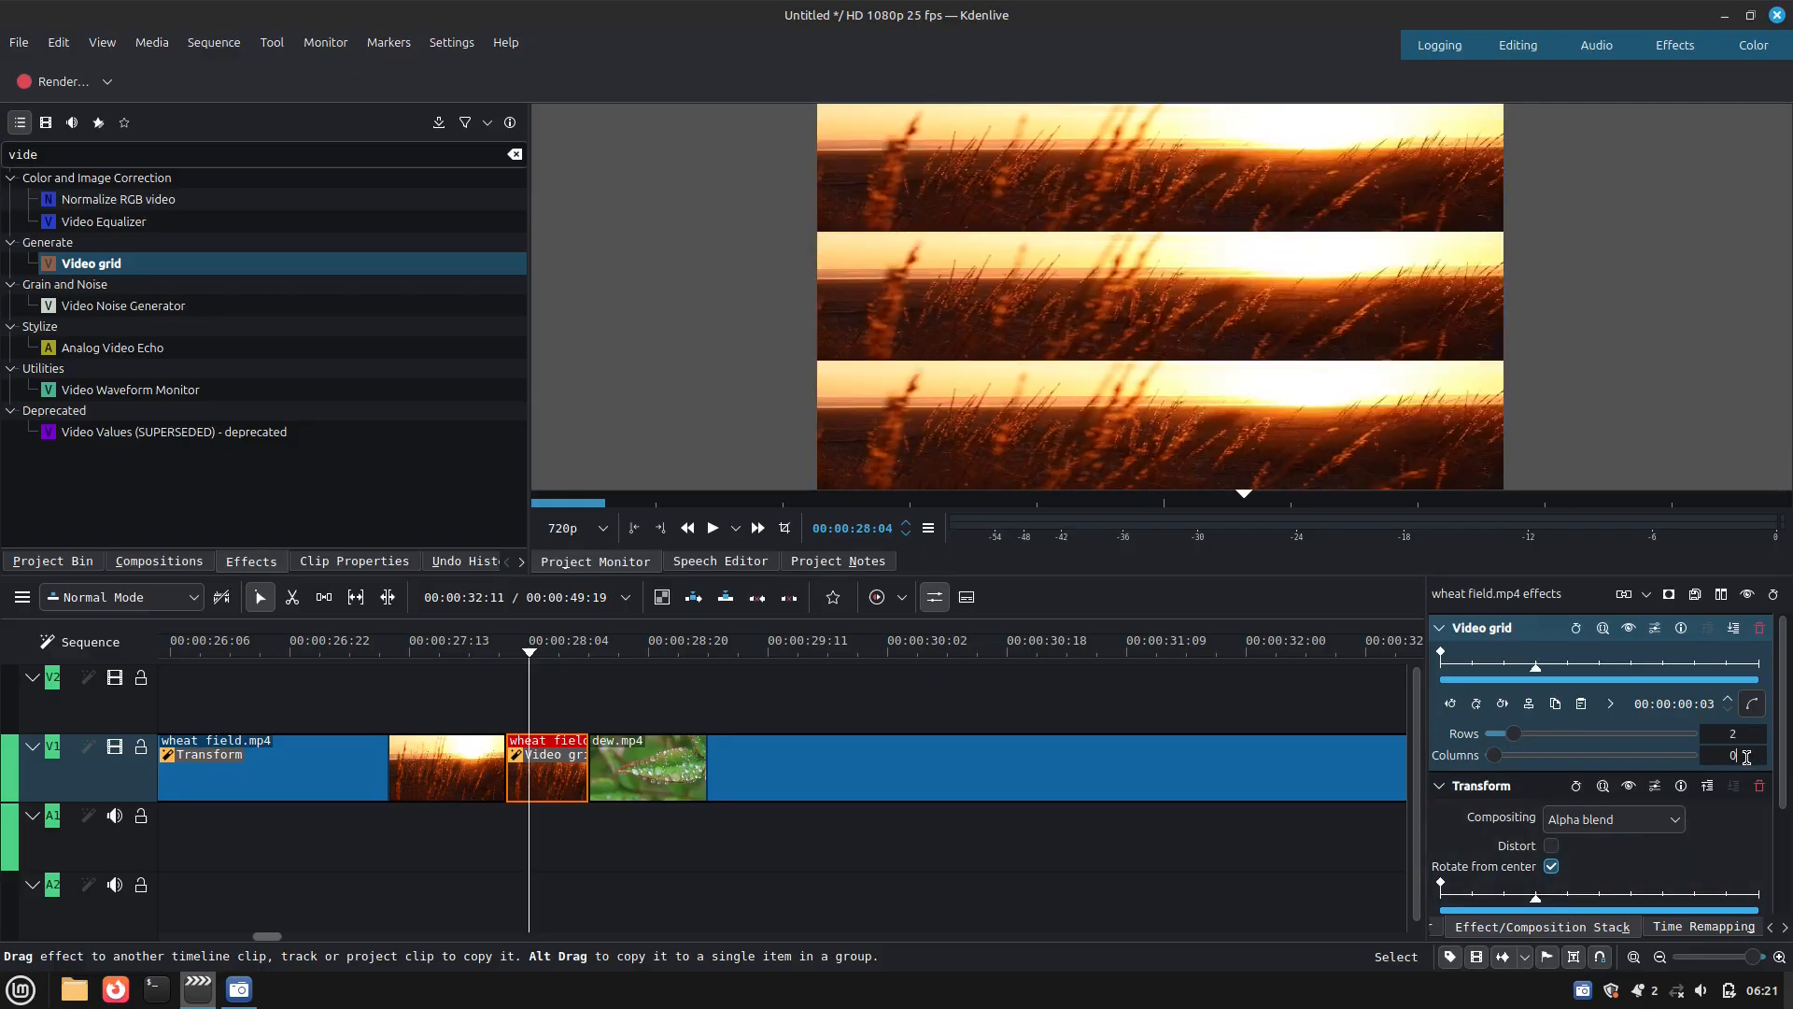
scroll(1745, 755, "up", 2)
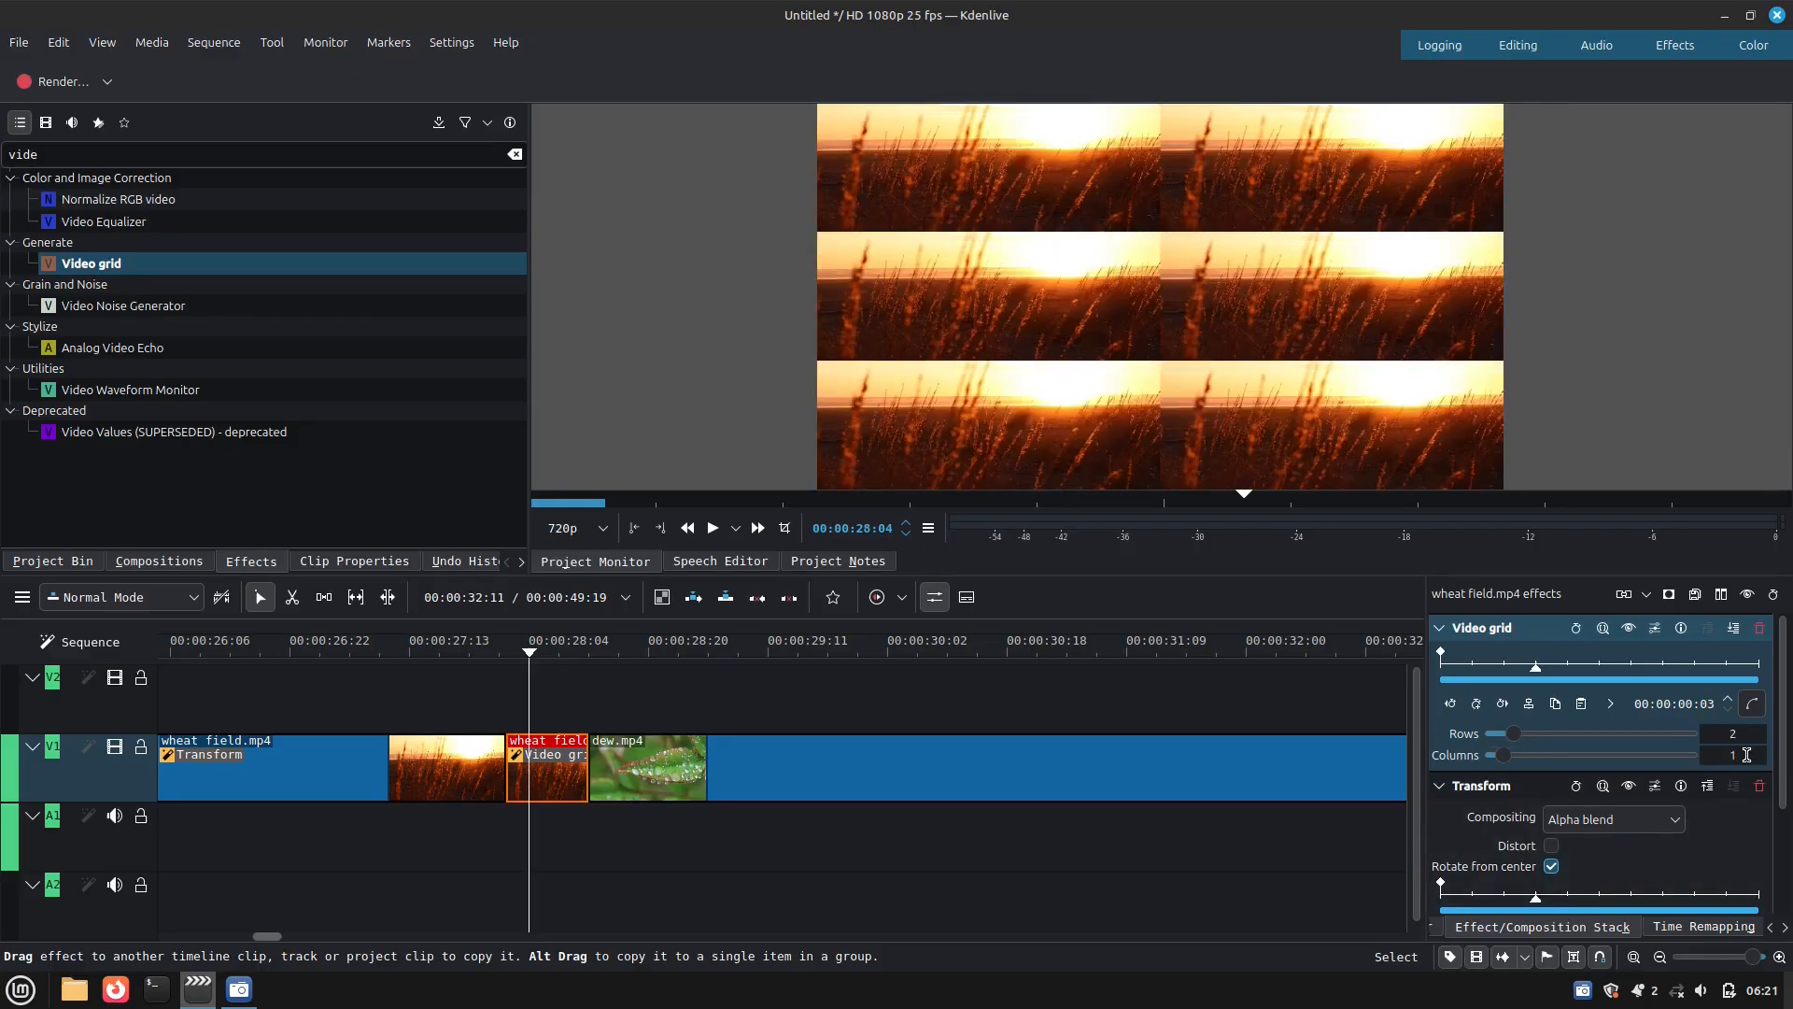
Set the Transform scale to 309.69 % at the first frame of the short segment so the middle grid tile fills the frame
scroll(1600, 840, "down", 3)
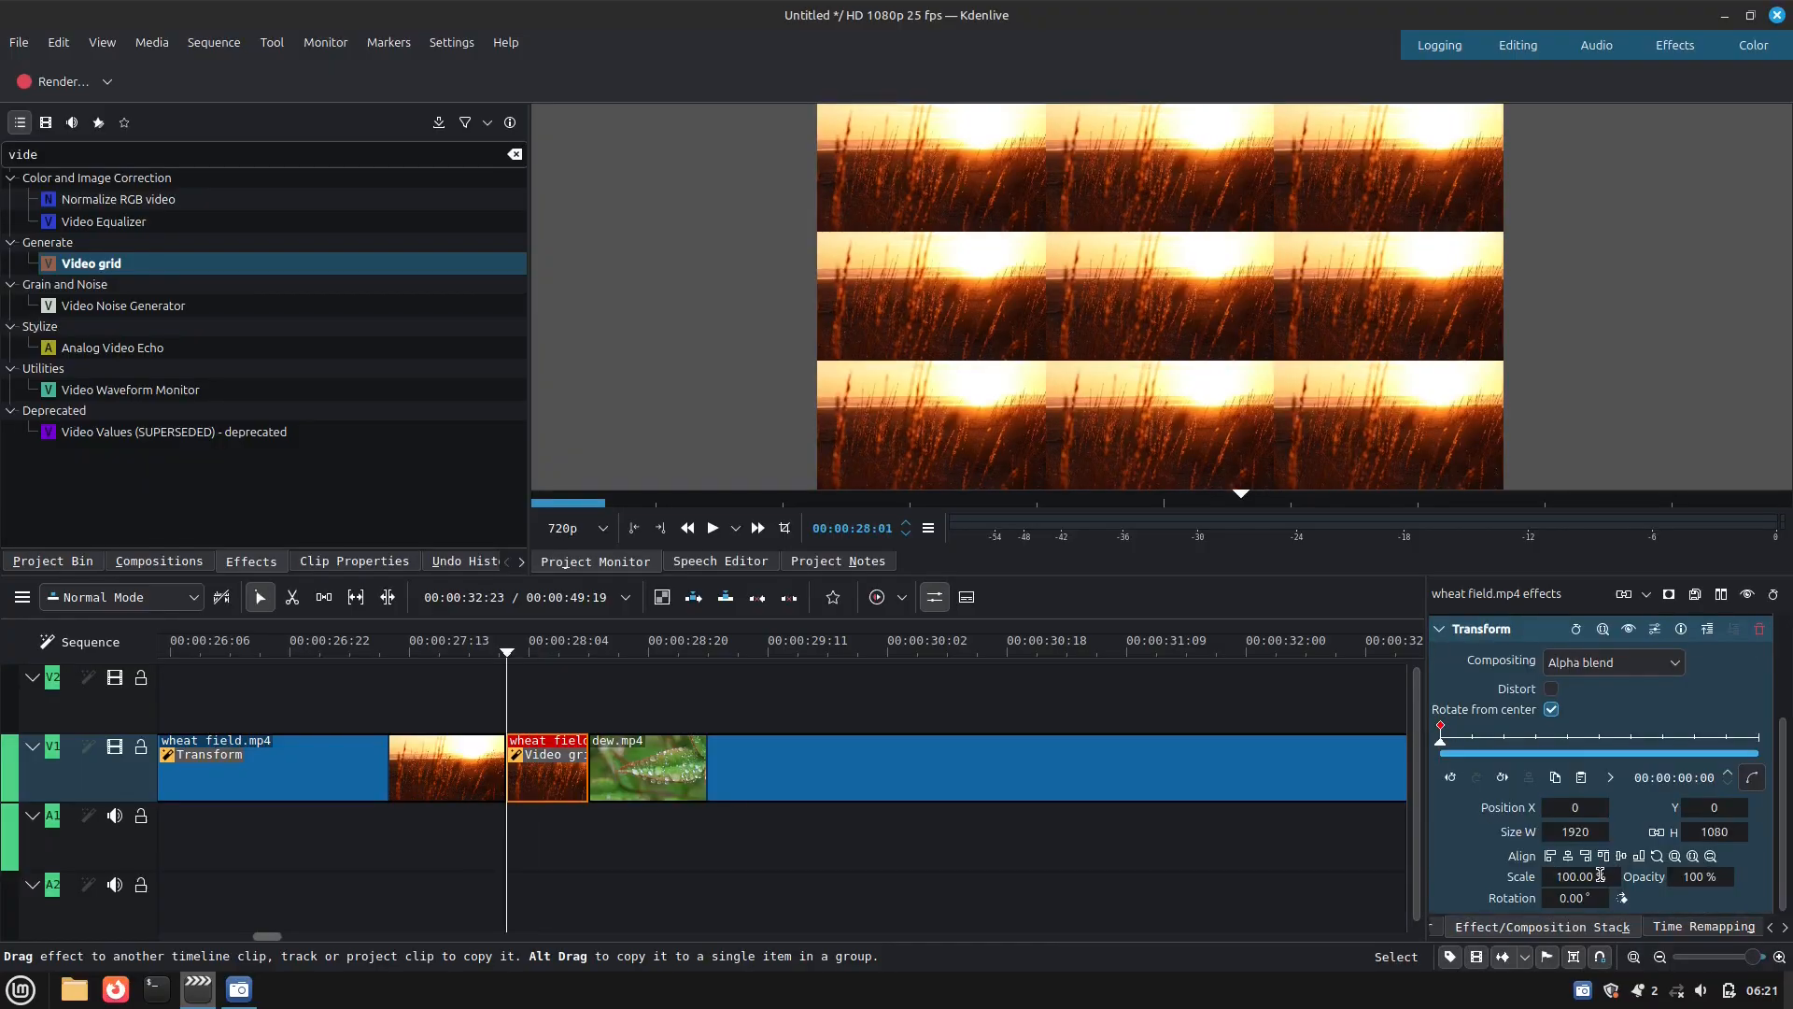
scroll(1600, 874, "up", 3)
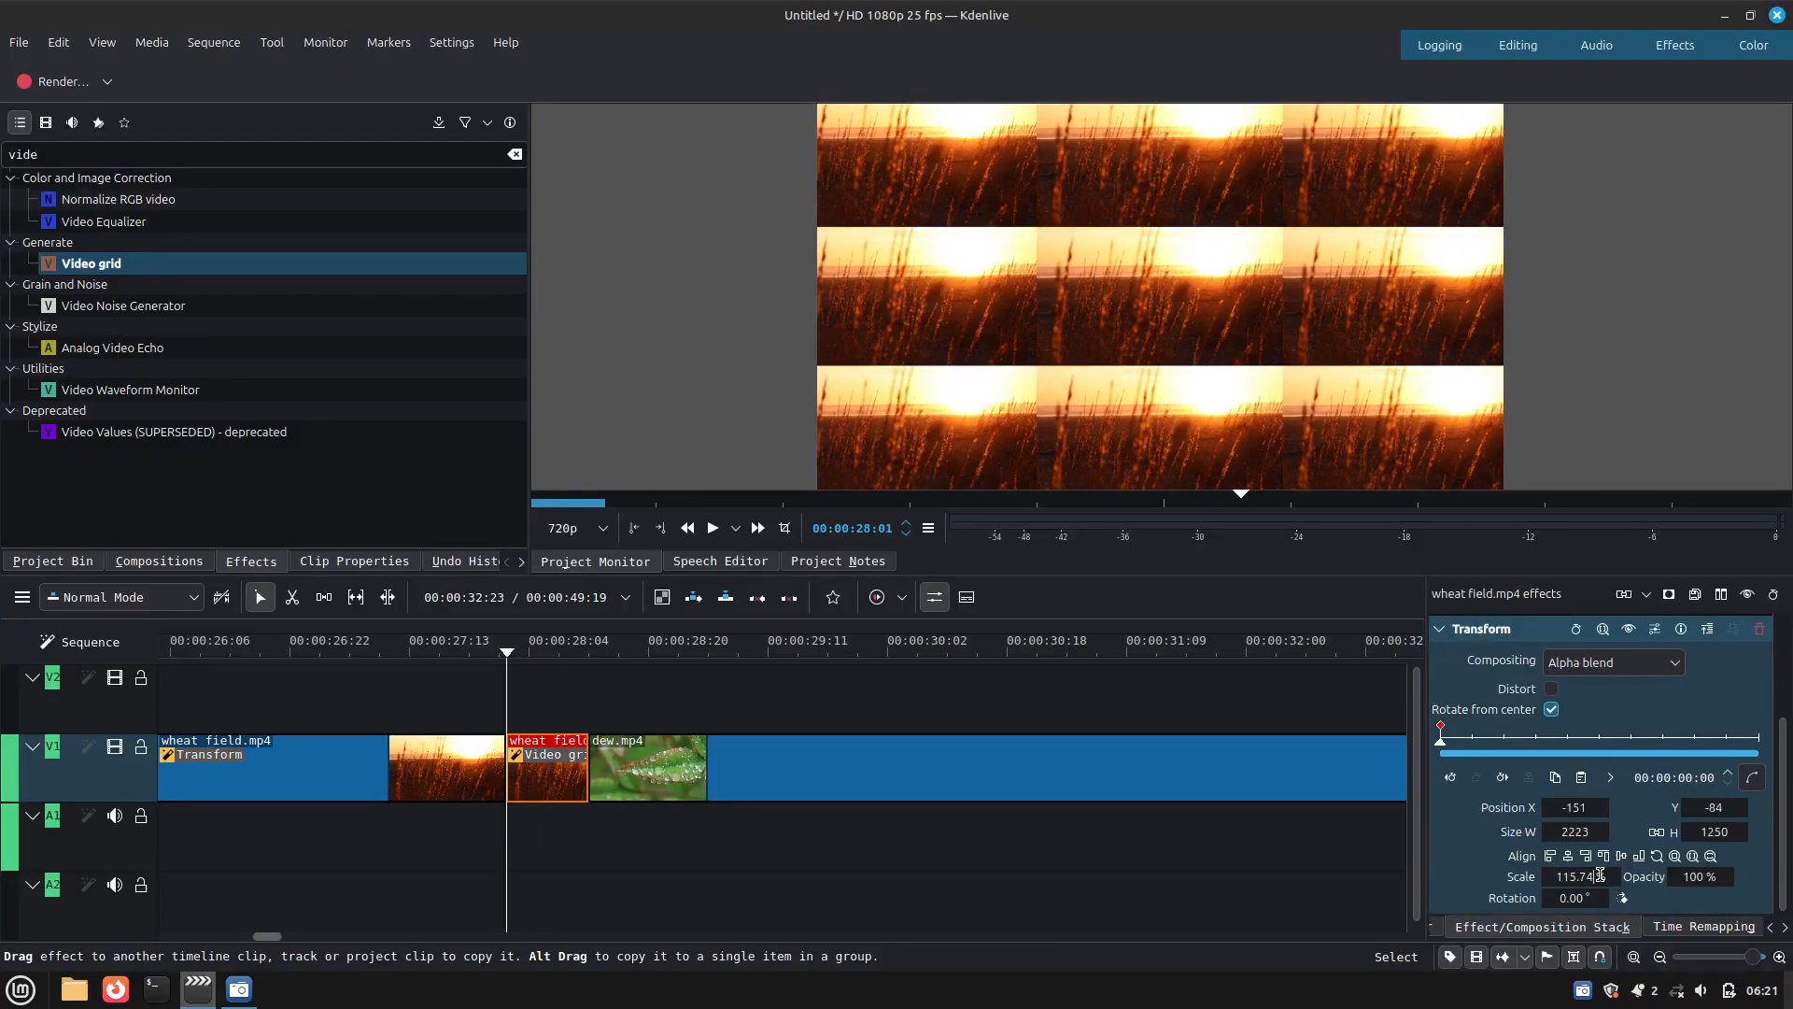
scroll(1600, 875, "up", 6)
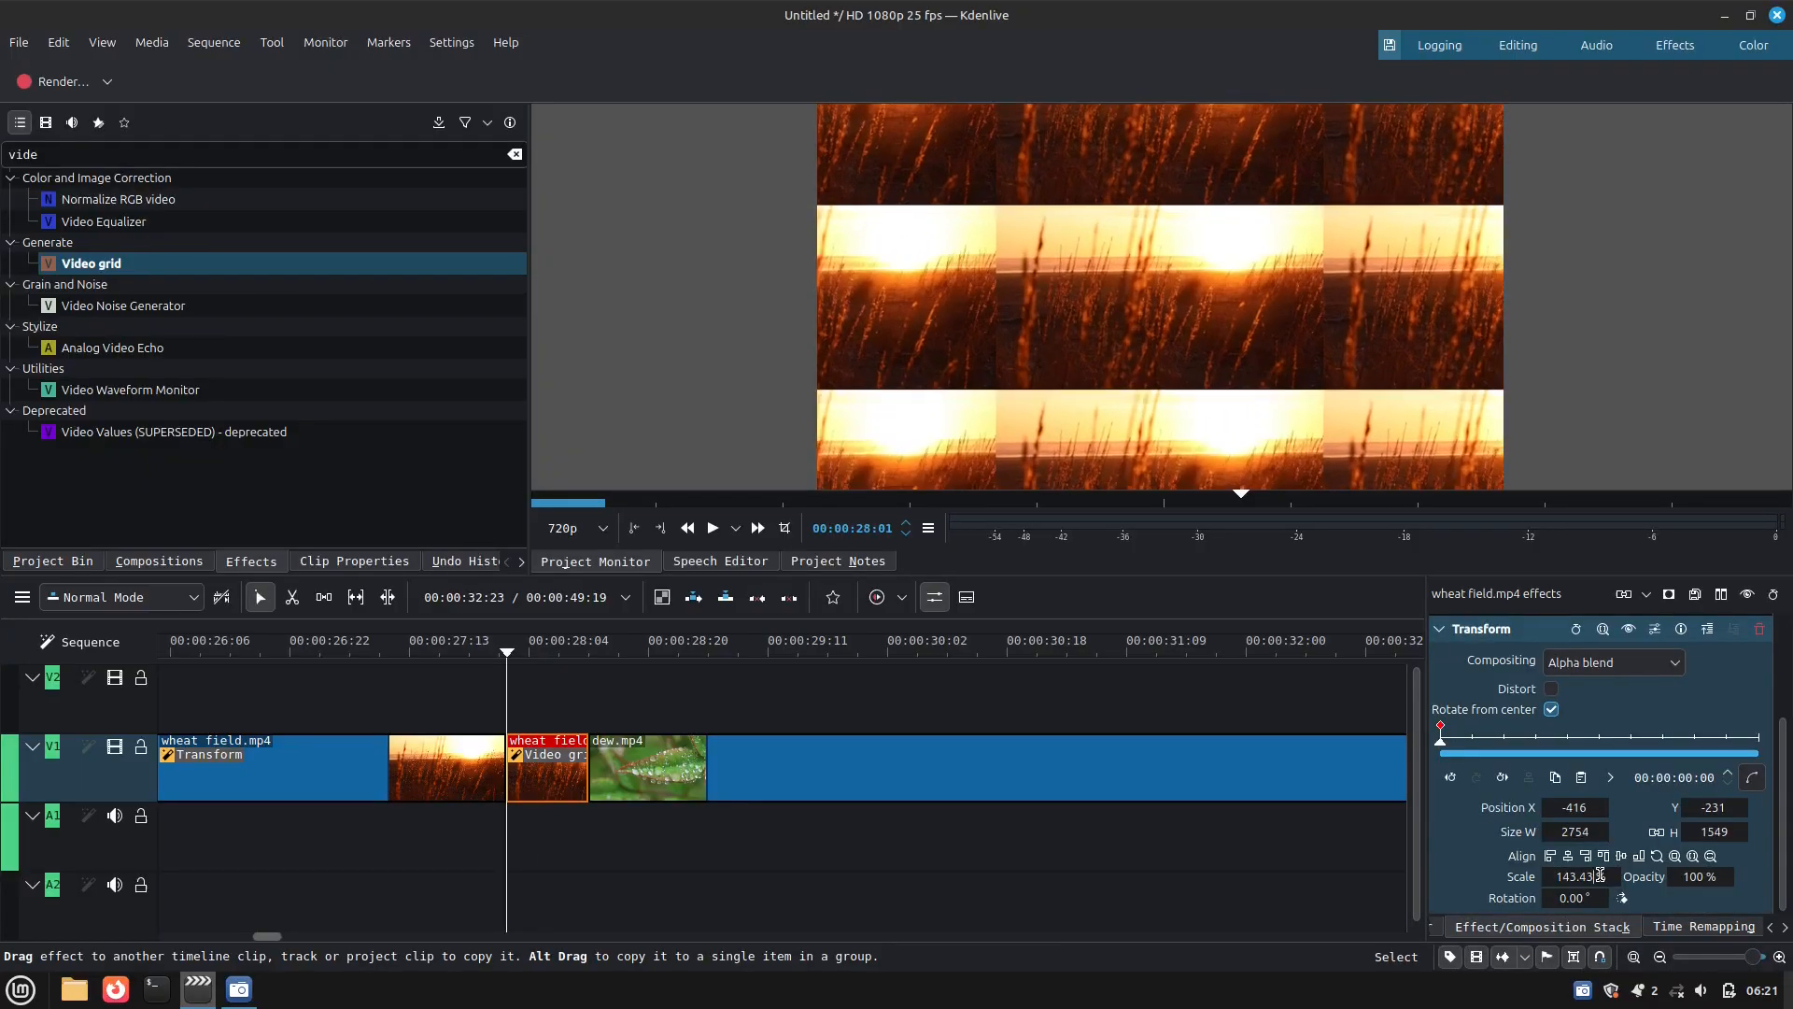
scroll(1600, 874, "up", 9)
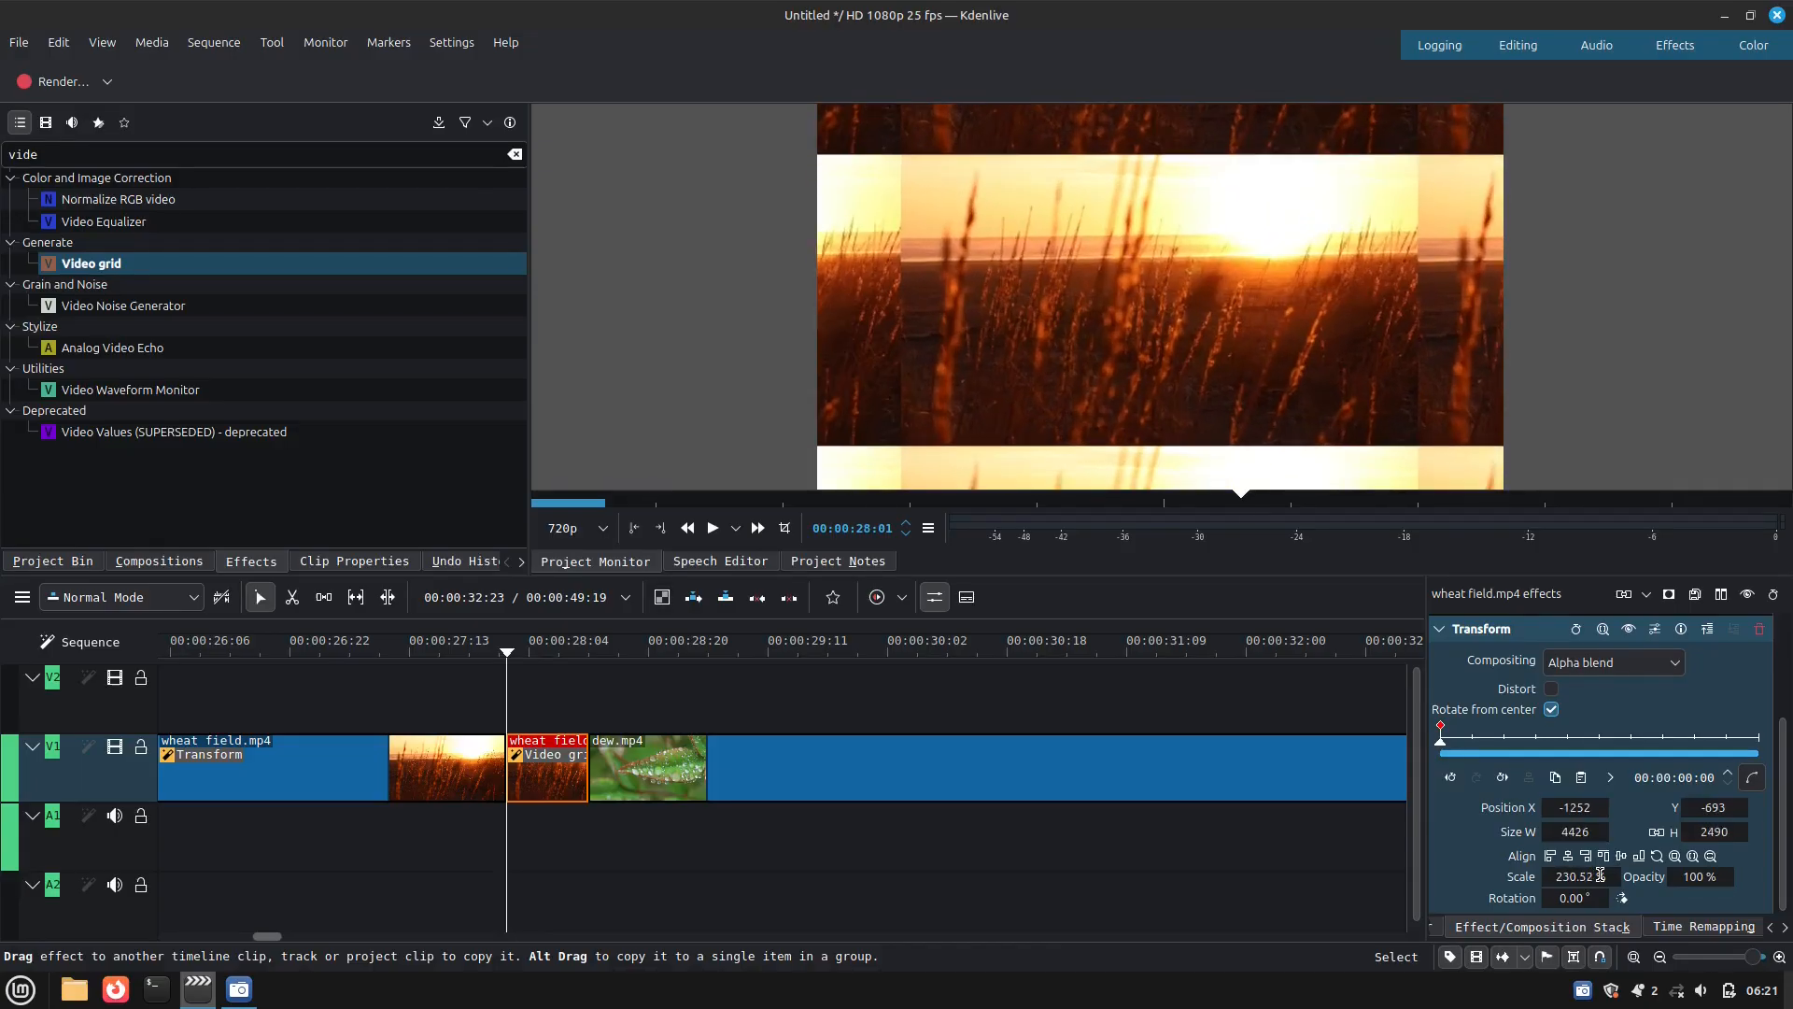
scroll(1599, 874, "up", 3)
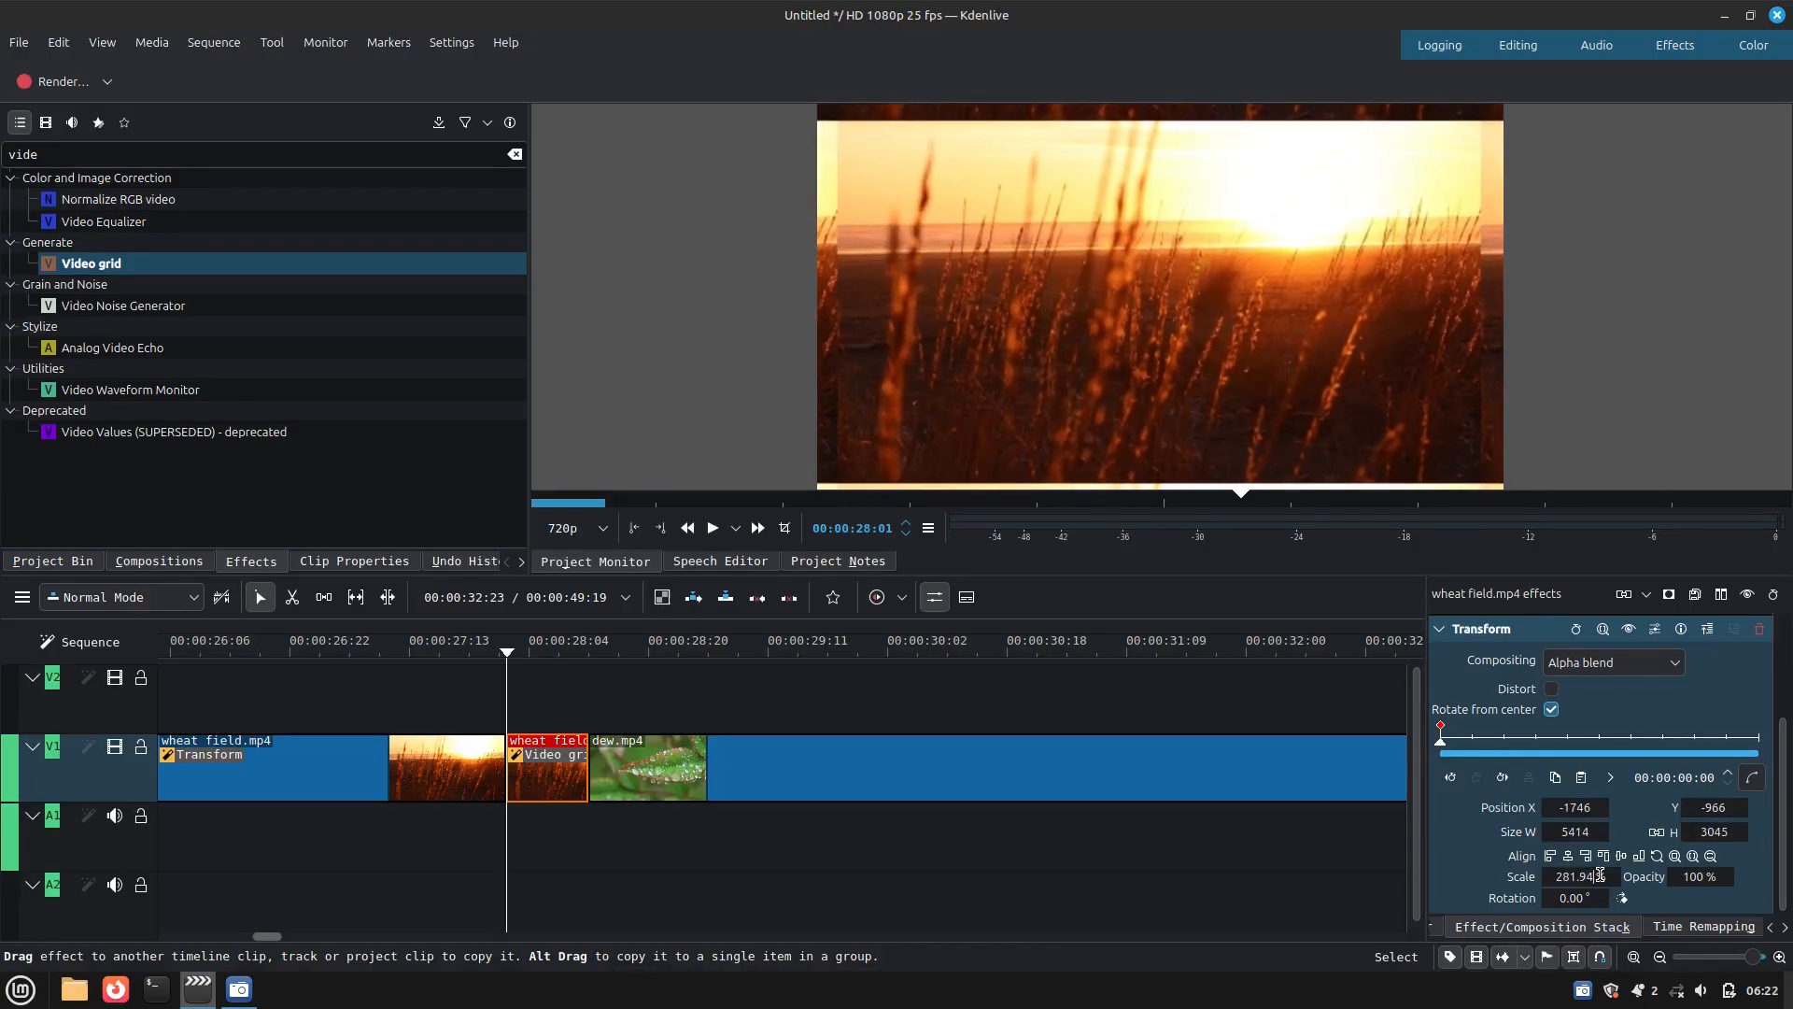
scroll(1600, 874, "up", 1)
scroll(1600, 874, "up", 1)
scroll(1600, 874, "up", 1)
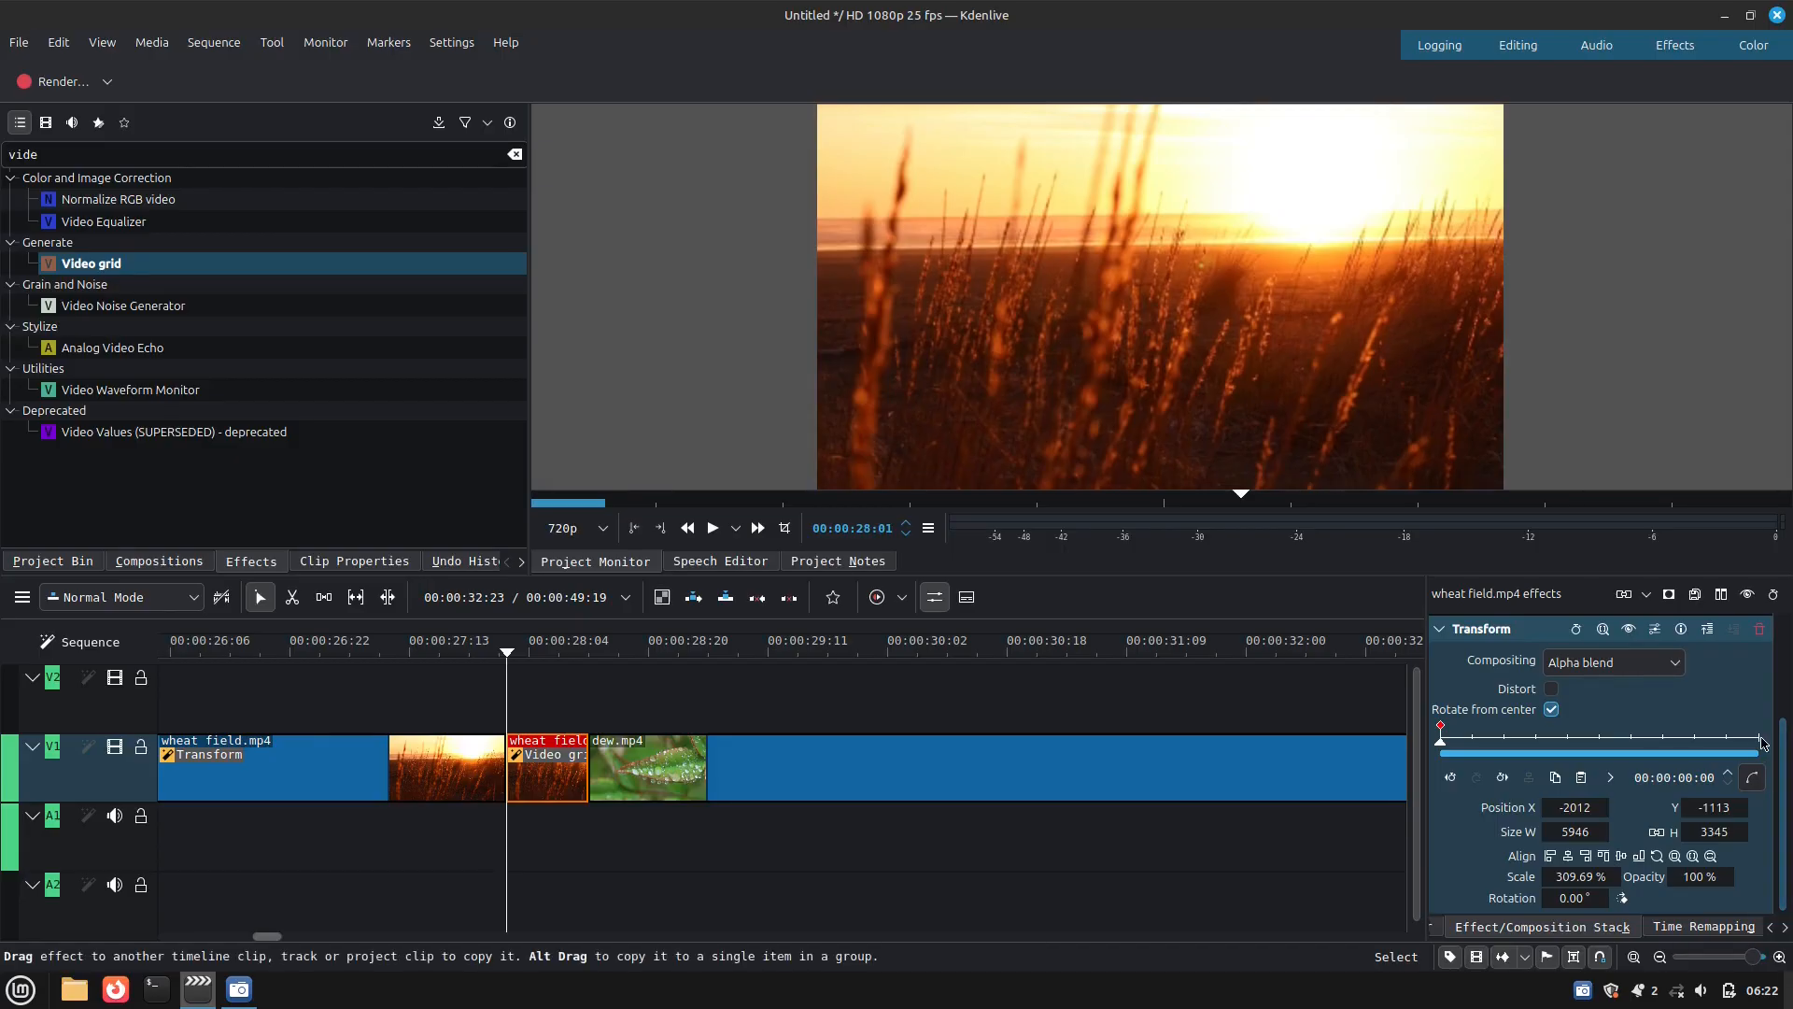
Add a Transform keyframe at the short segment's last frame and set its Position X to about -3384
left_click(1762, 743)
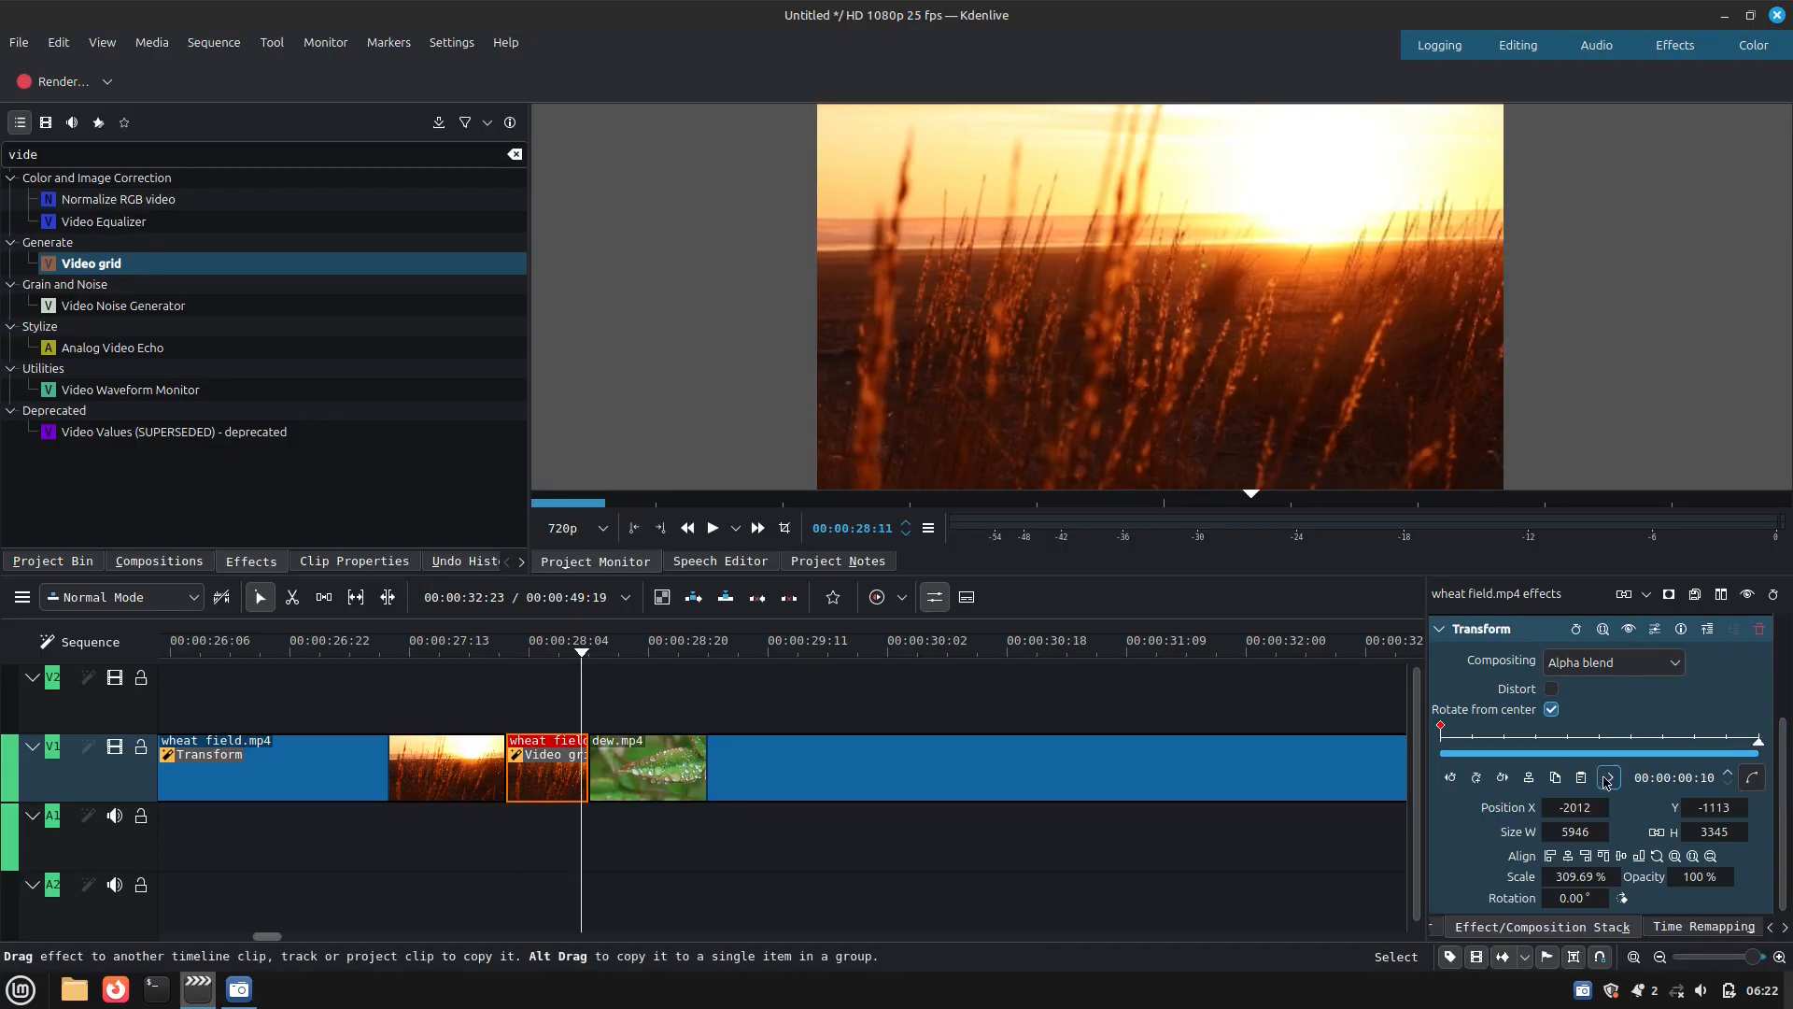
left_click(1475, 778)
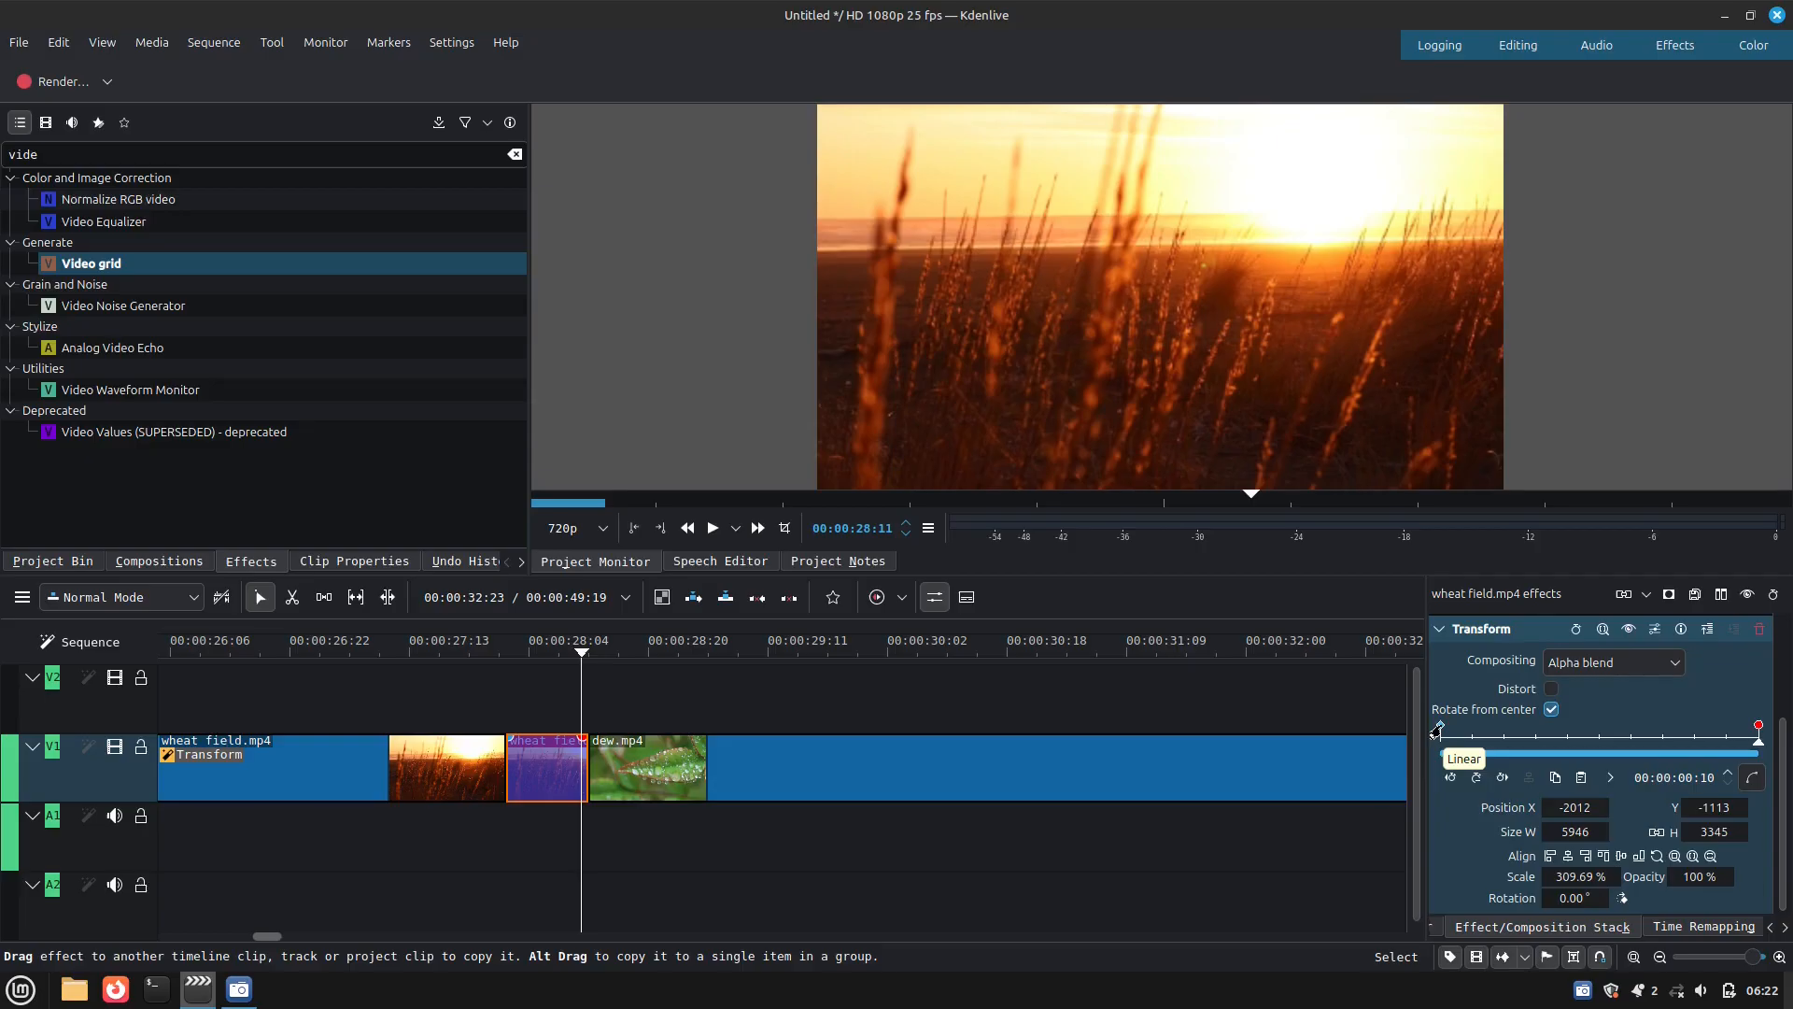
scroll(1598, 805, "up", 12)
scroll(1598, 805, "down", 20)
scroll(1597, 805, "down", 6)
left_click_drag(1599, 806, 1526, 809)
left_click(1599, 807)
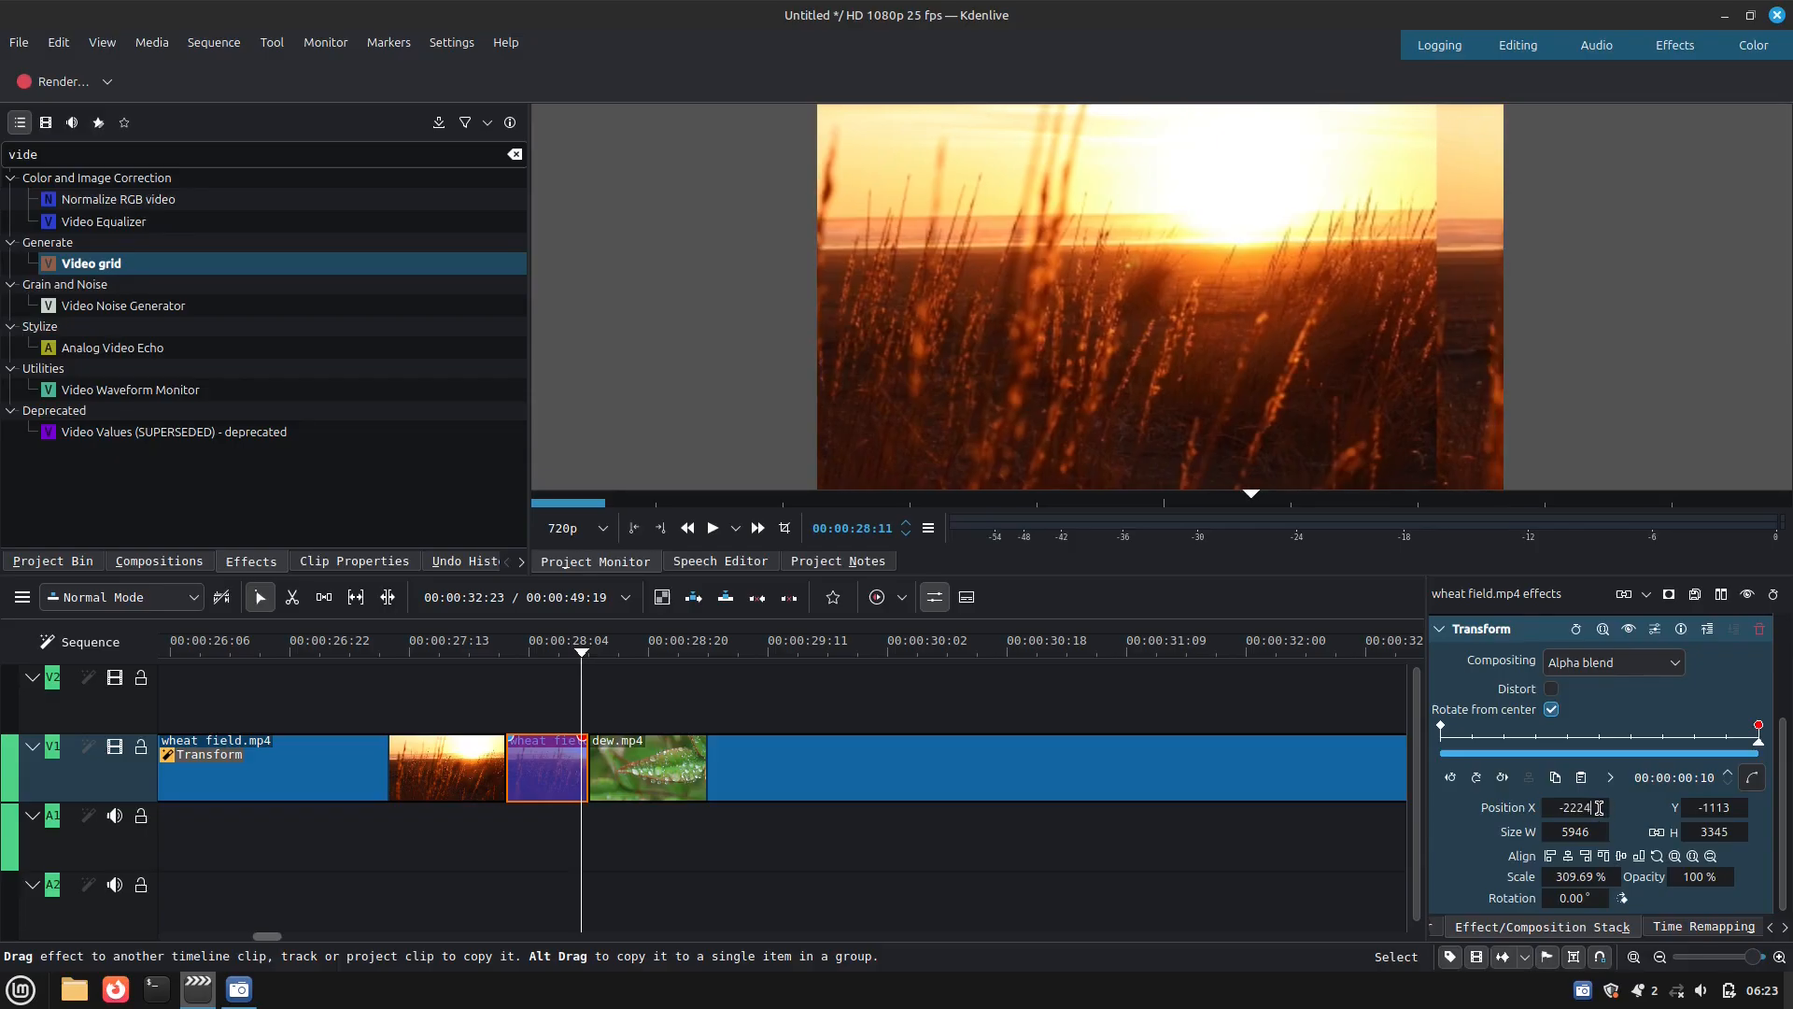
left_click_drag(1594, 811, 1364, 812)
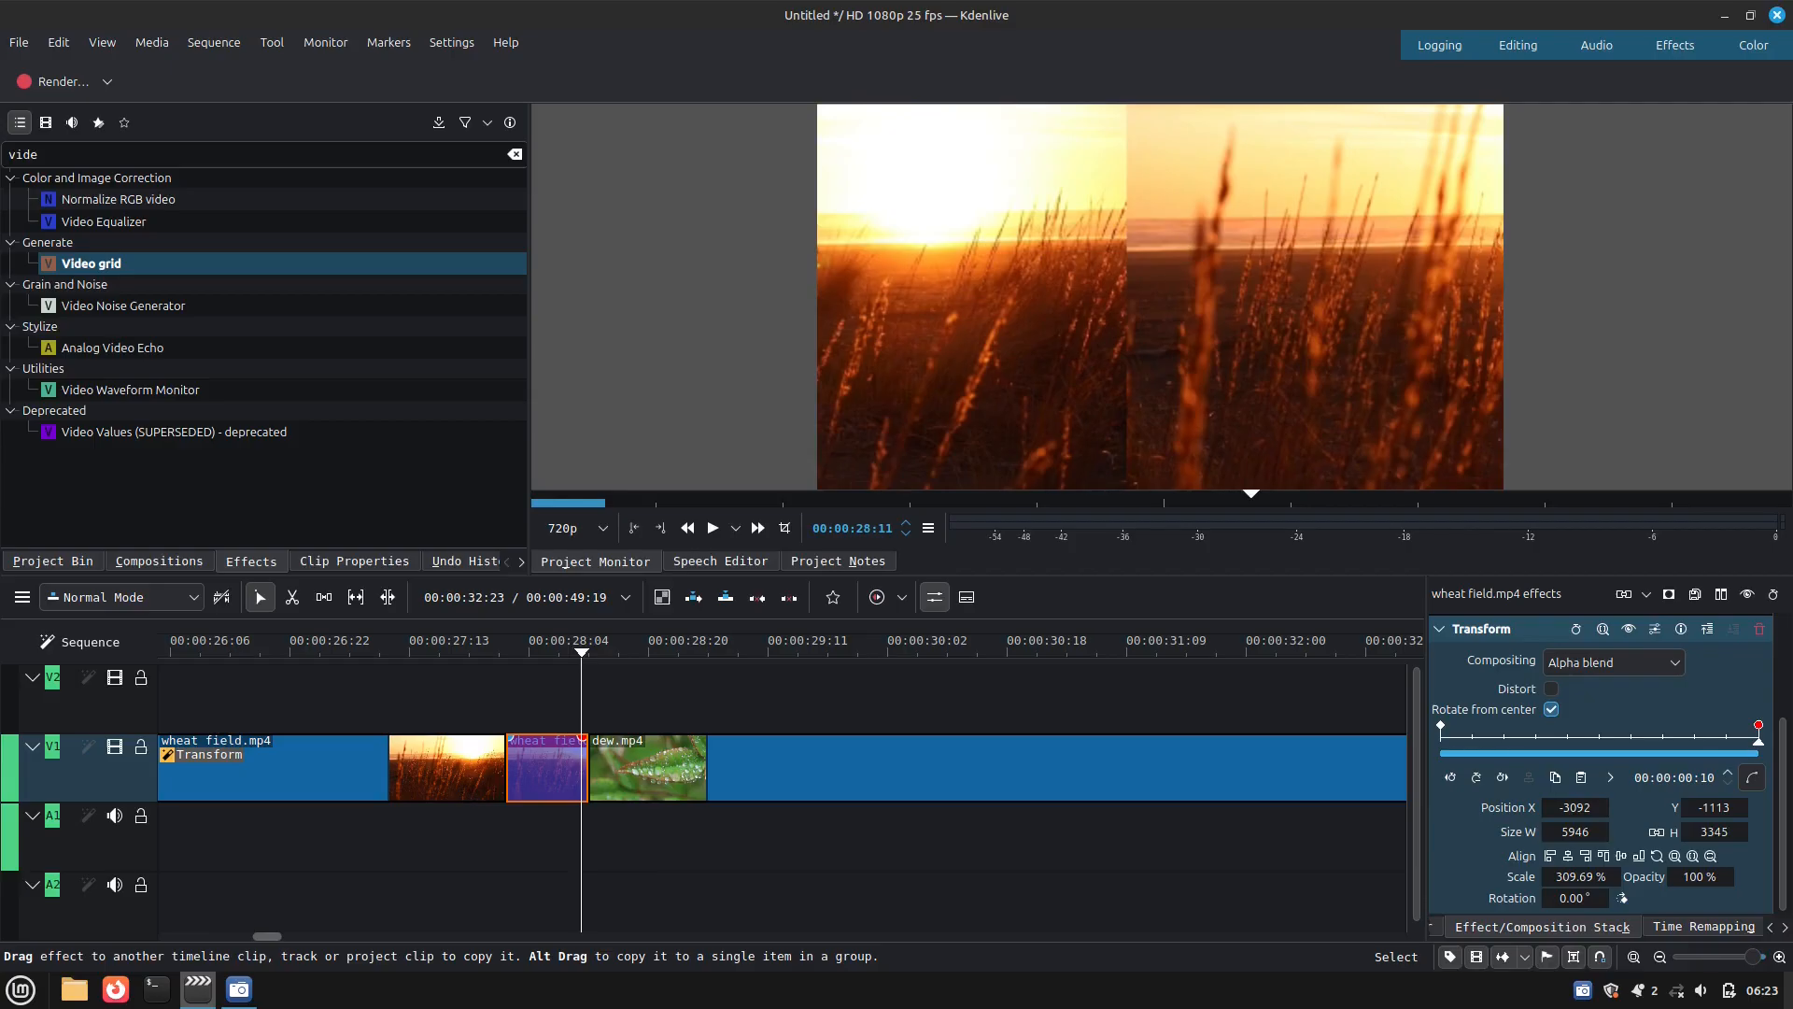
Set the interpolation of the short segment's first Transform keyframe to Cubic In
left_click(492, 651)
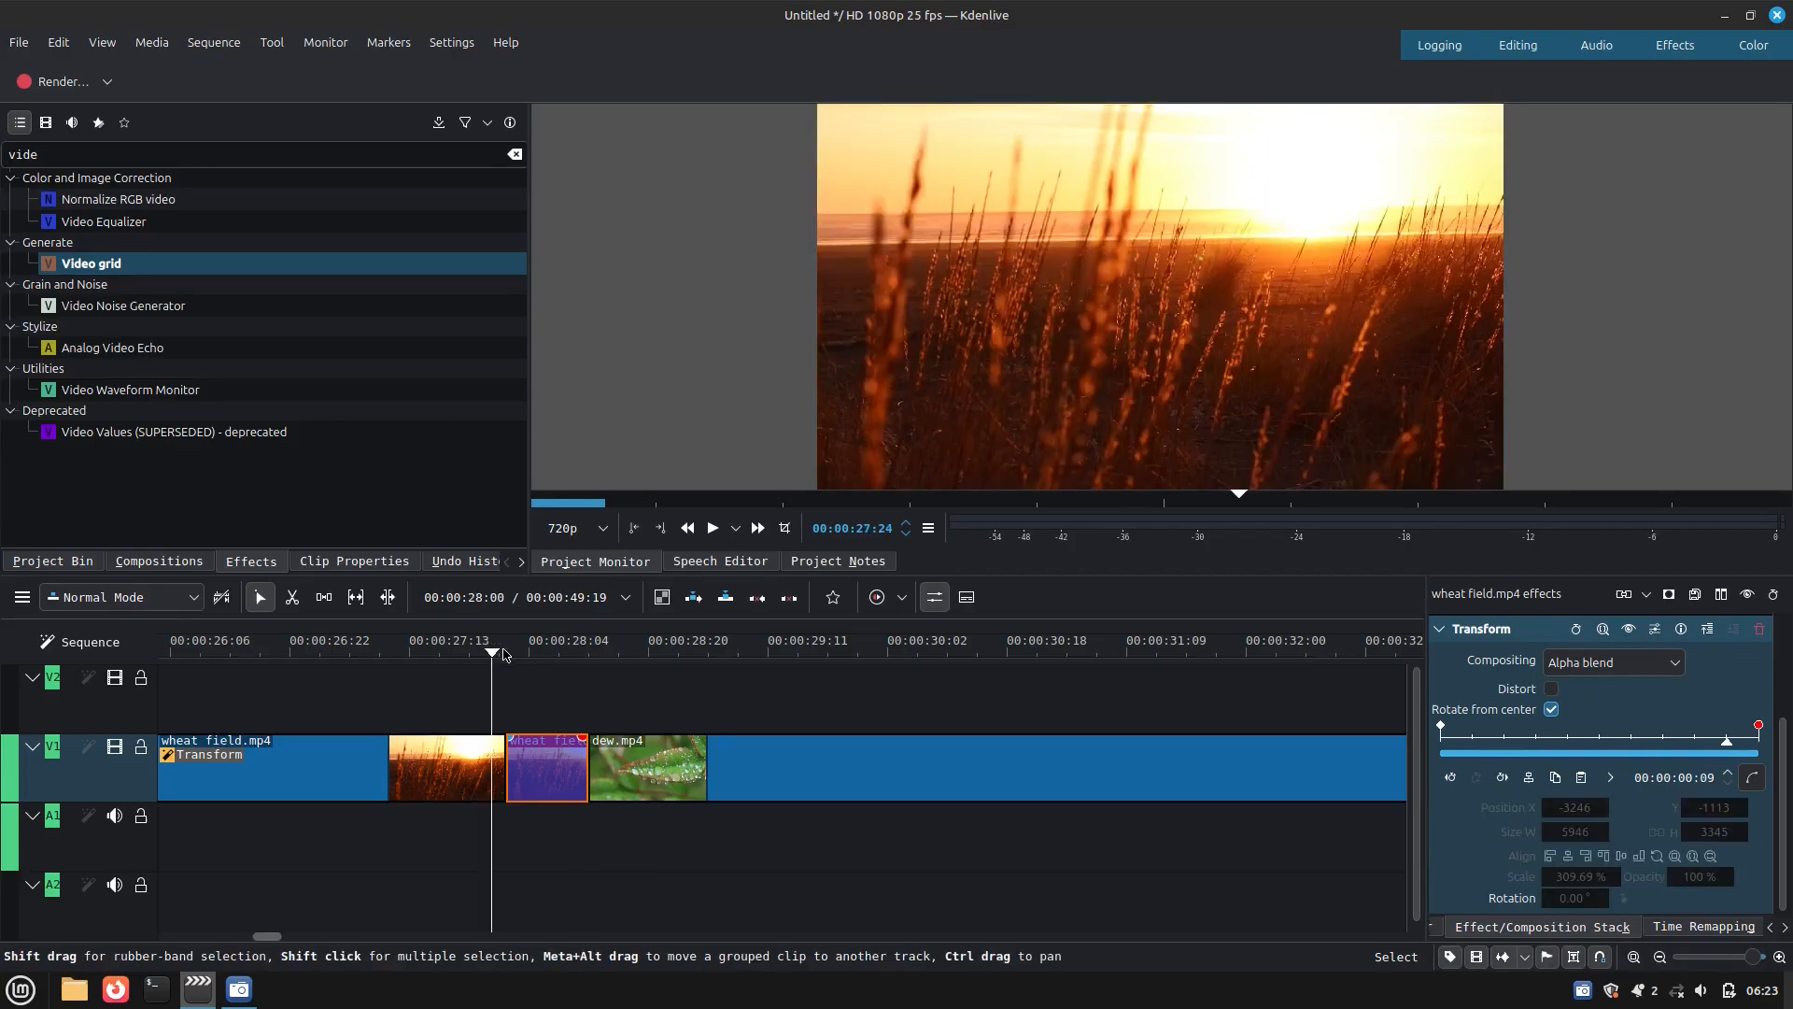
left_click(1440, 729)
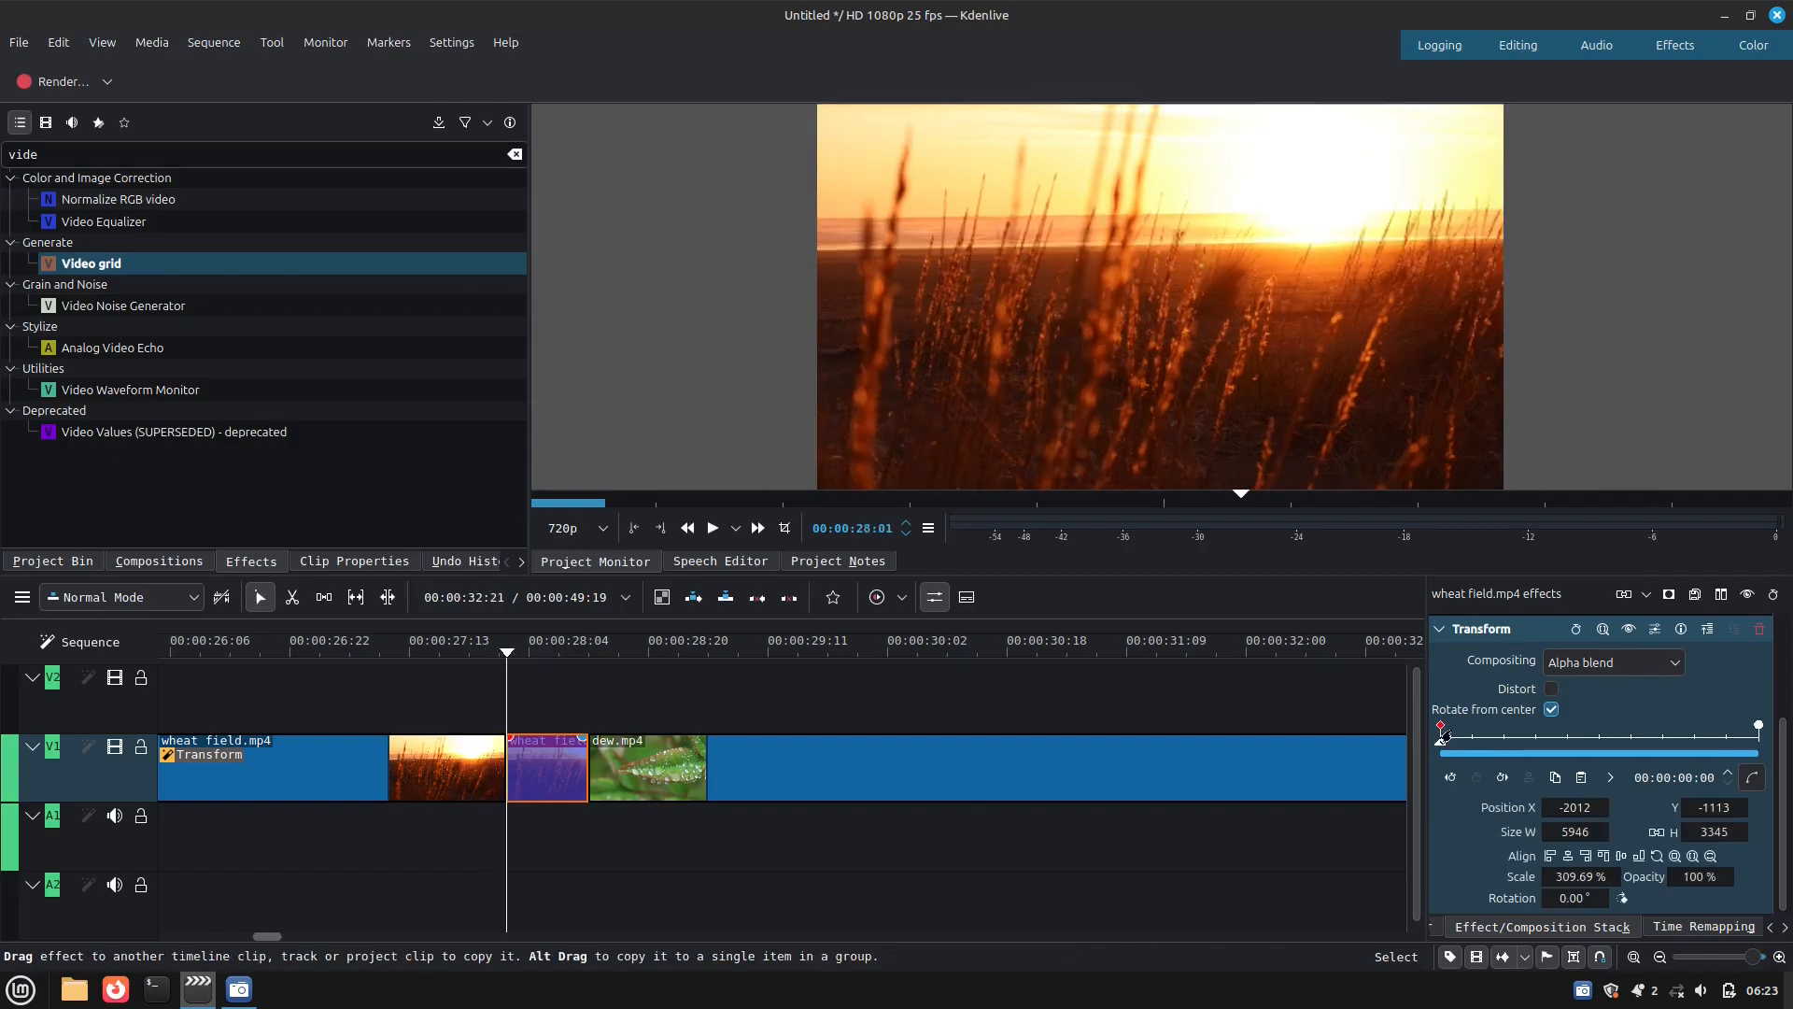
left_click(1610, 777)
mouse_move(1628, 807)
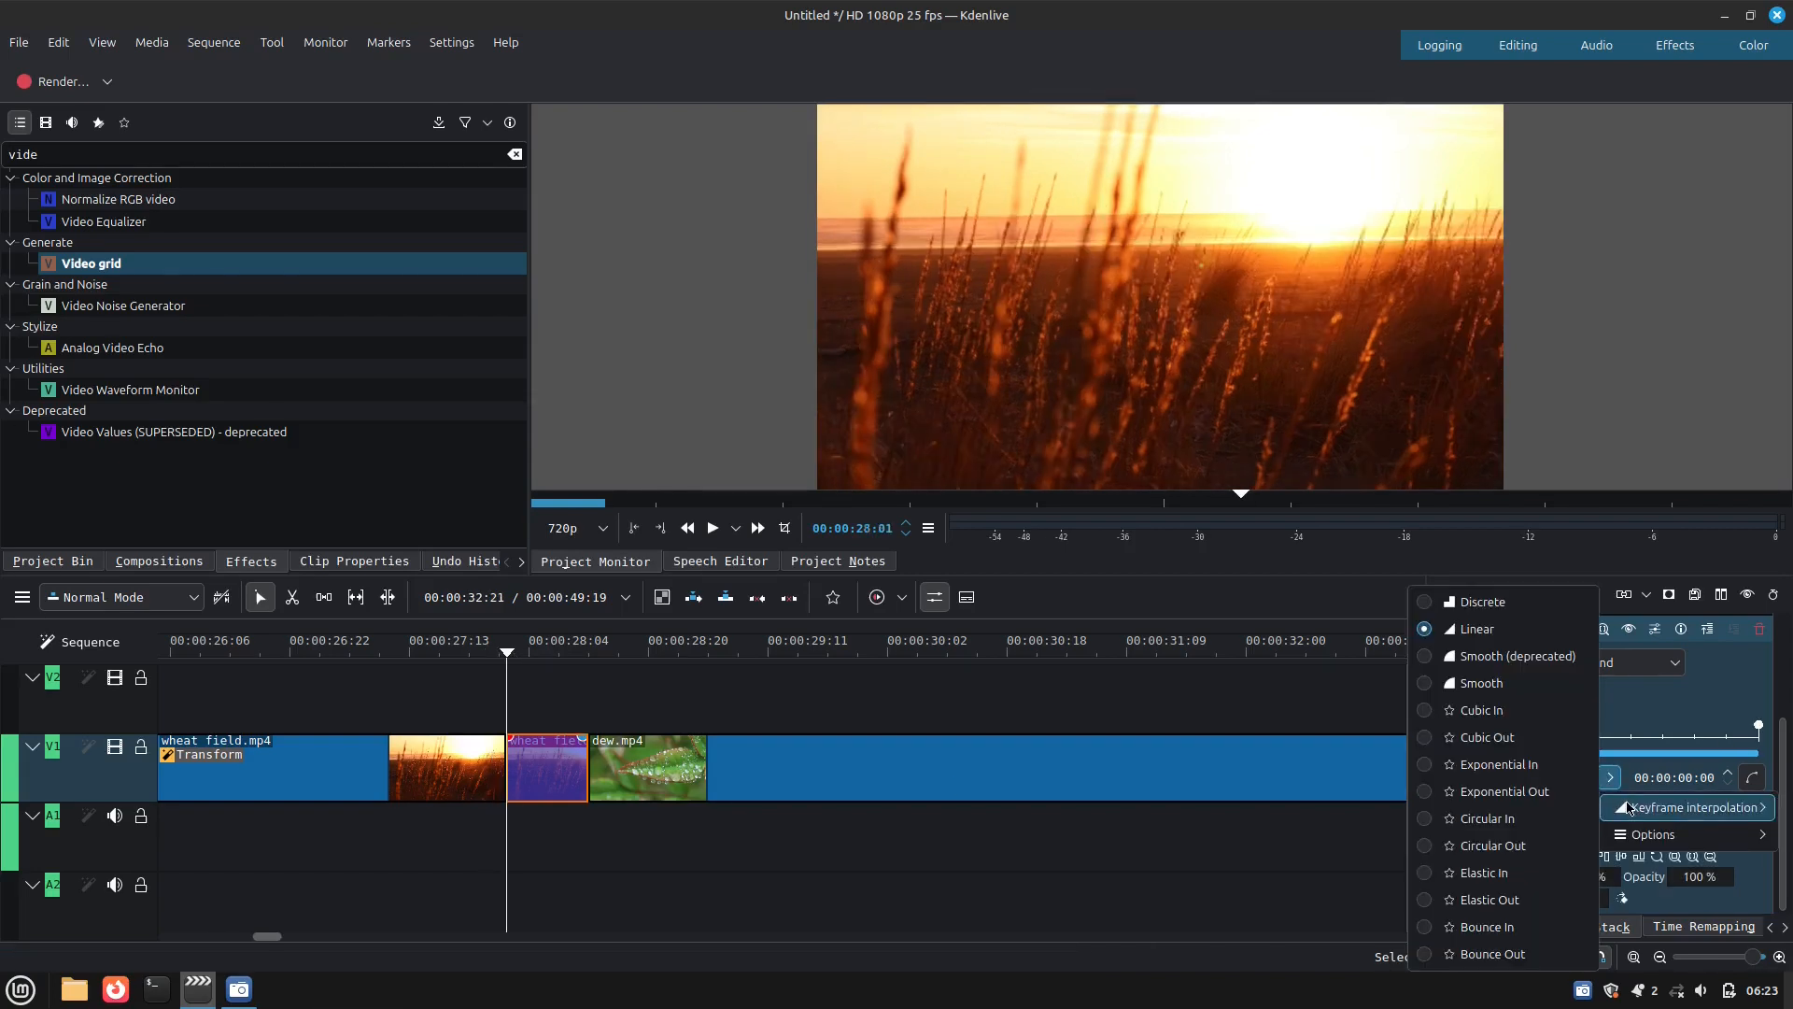
left_click(1432, 716)
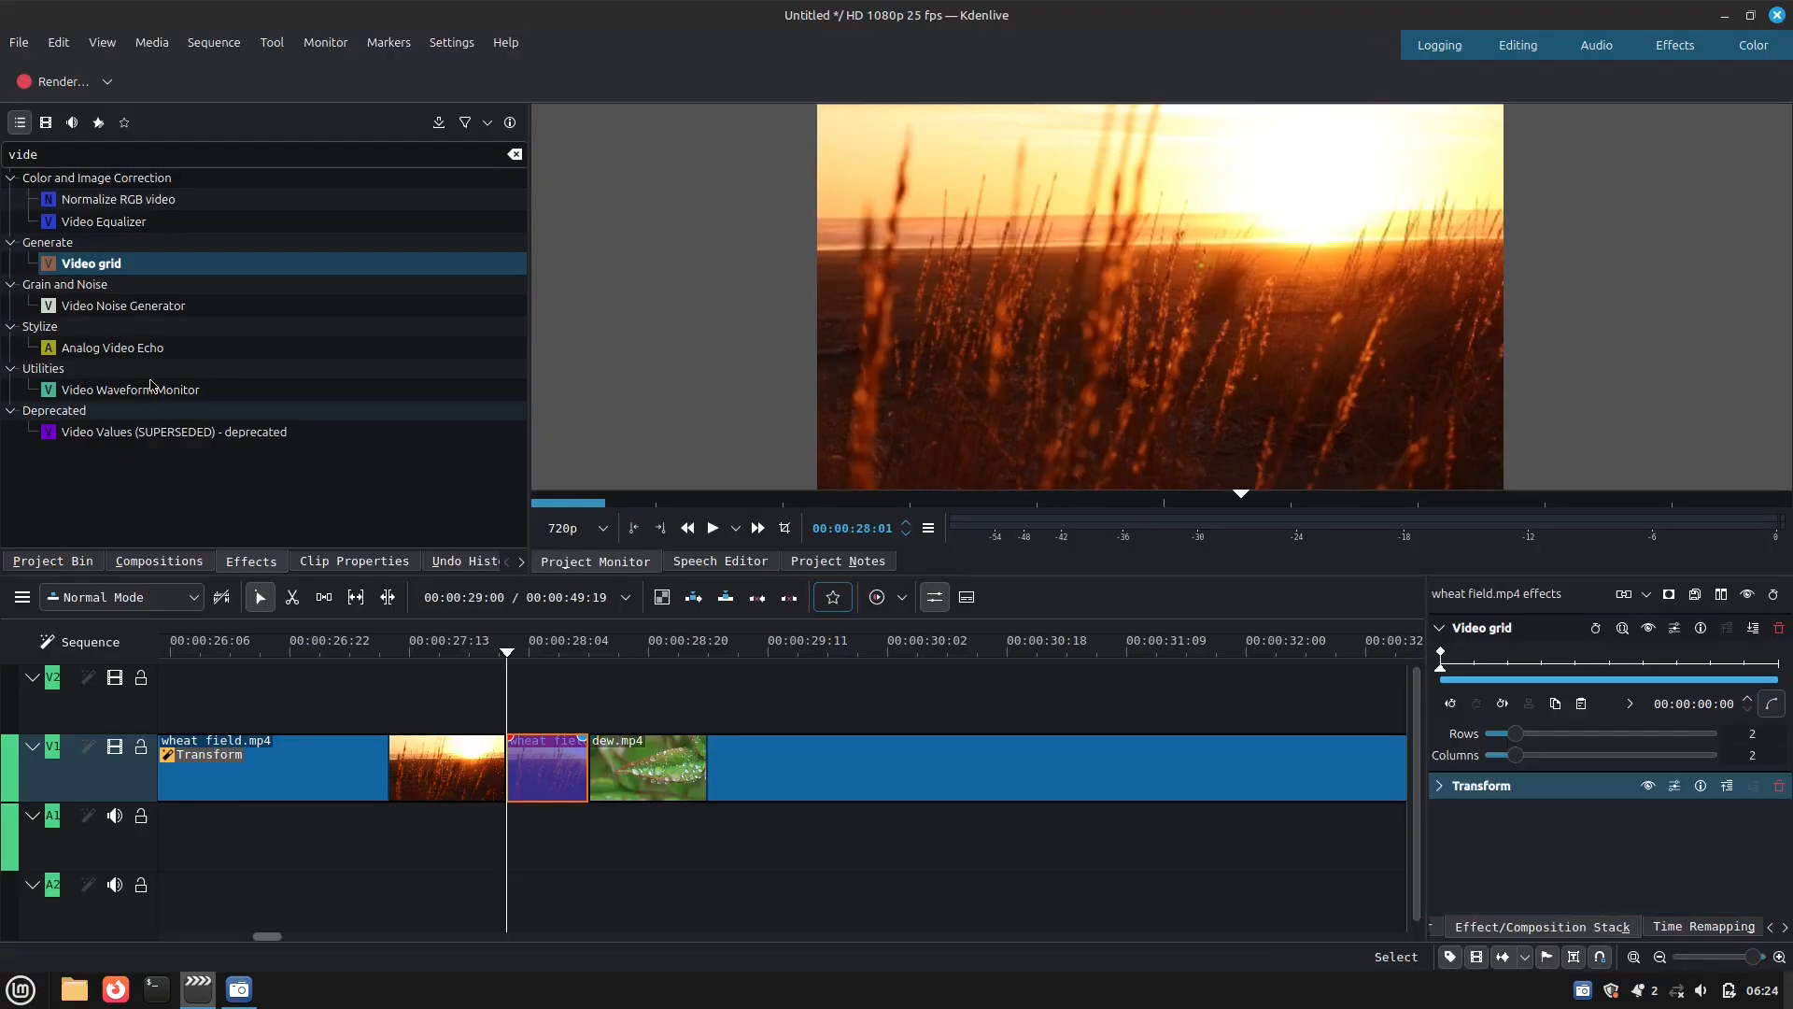
Search the effects for "blur" and apply Directional Blur to the short wheat field.mp4 segment
left_click(201, 154)
double_click(201, 155)
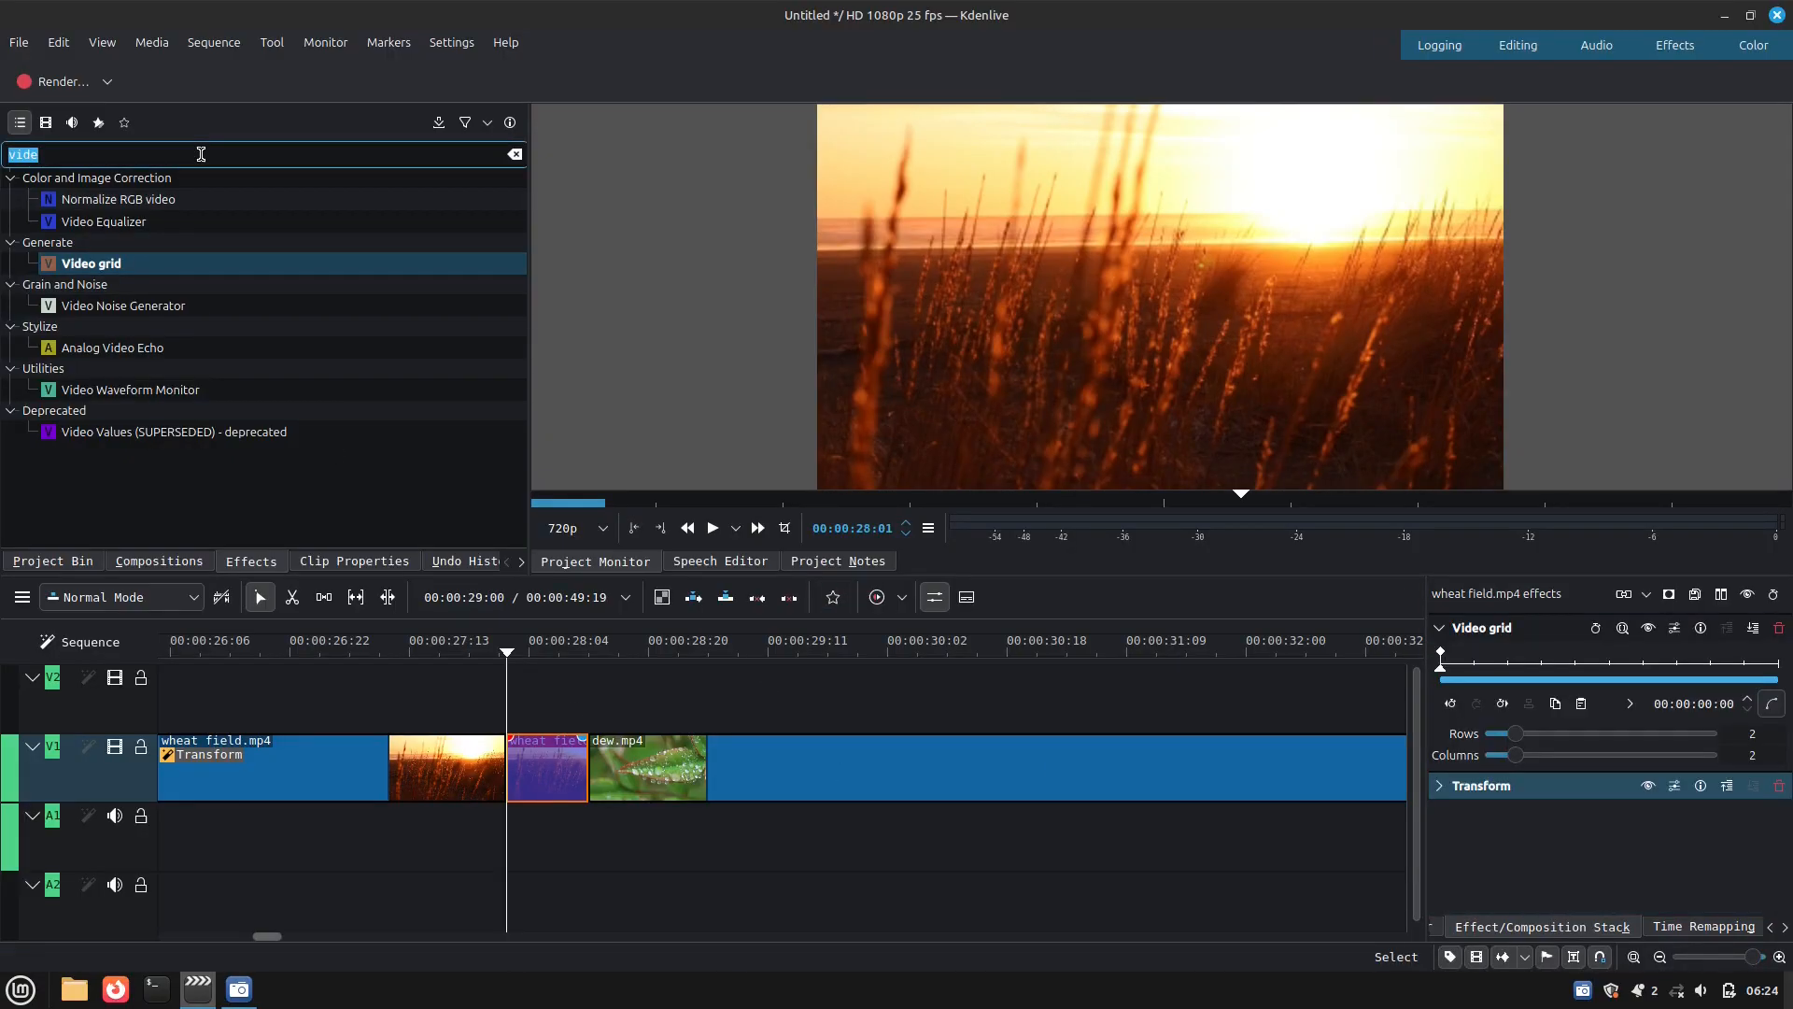
type("blur")
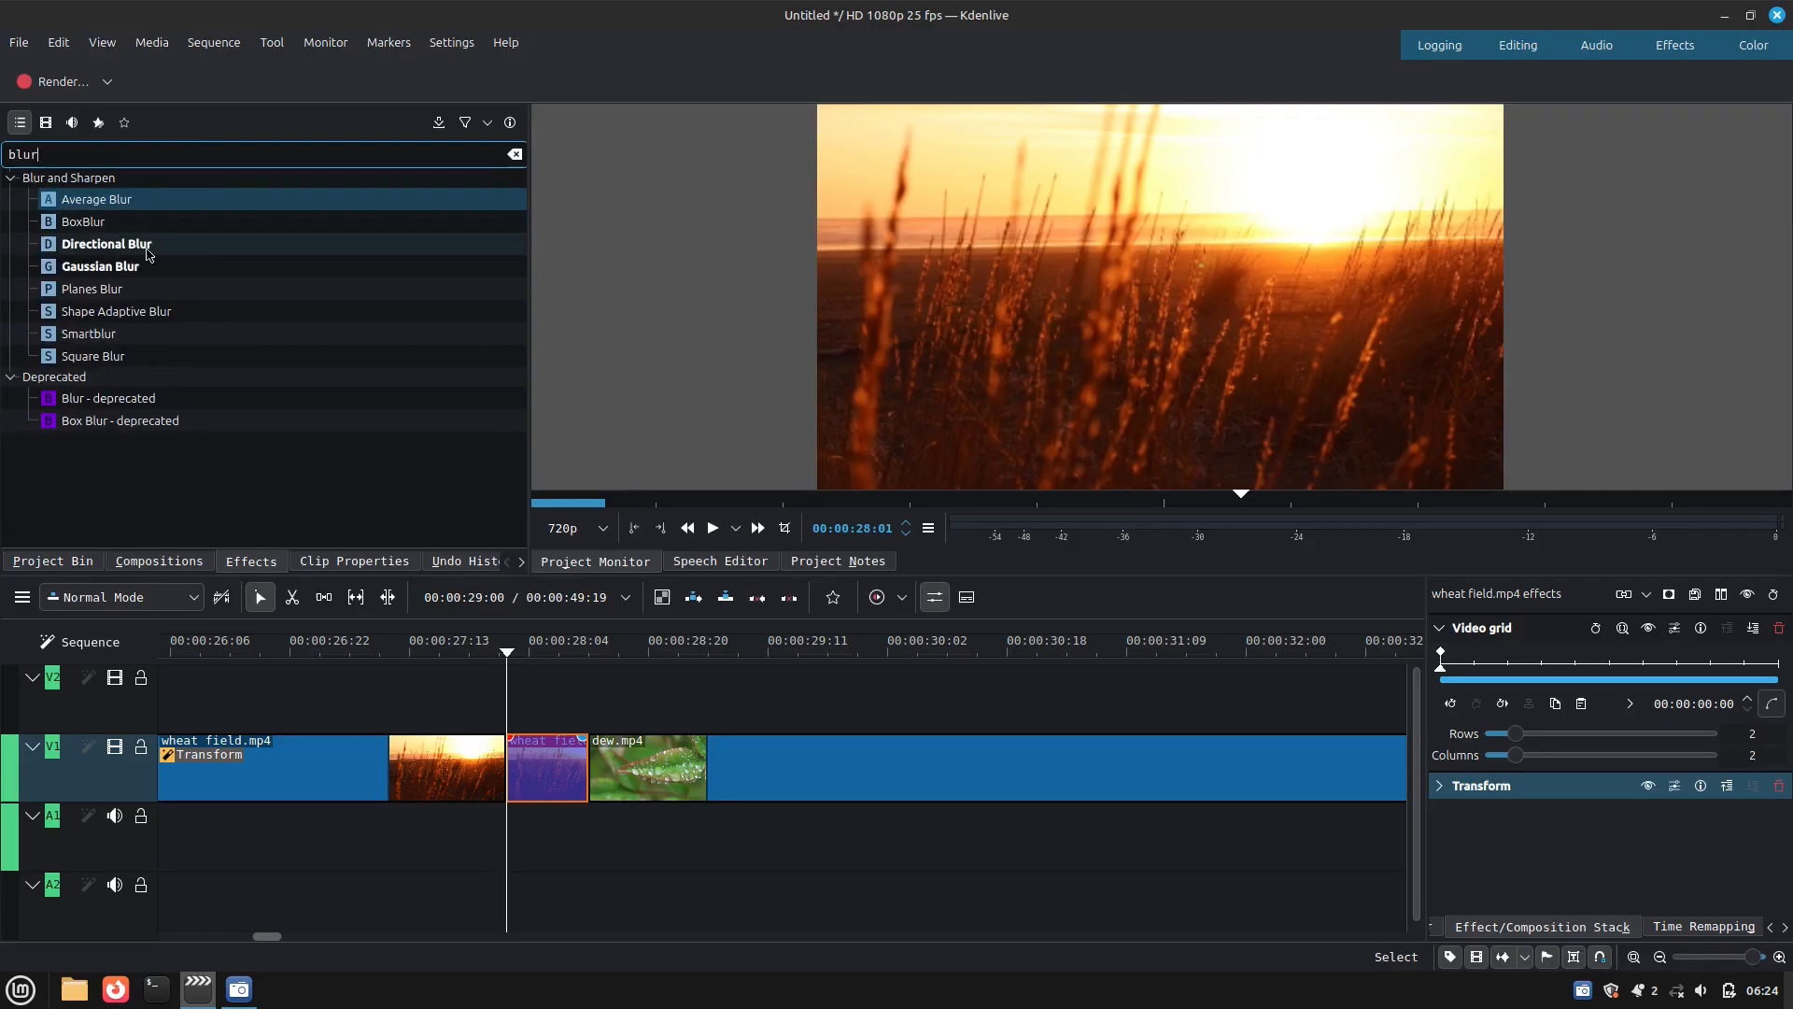
left_click_drag(145, 251, 549, 766)
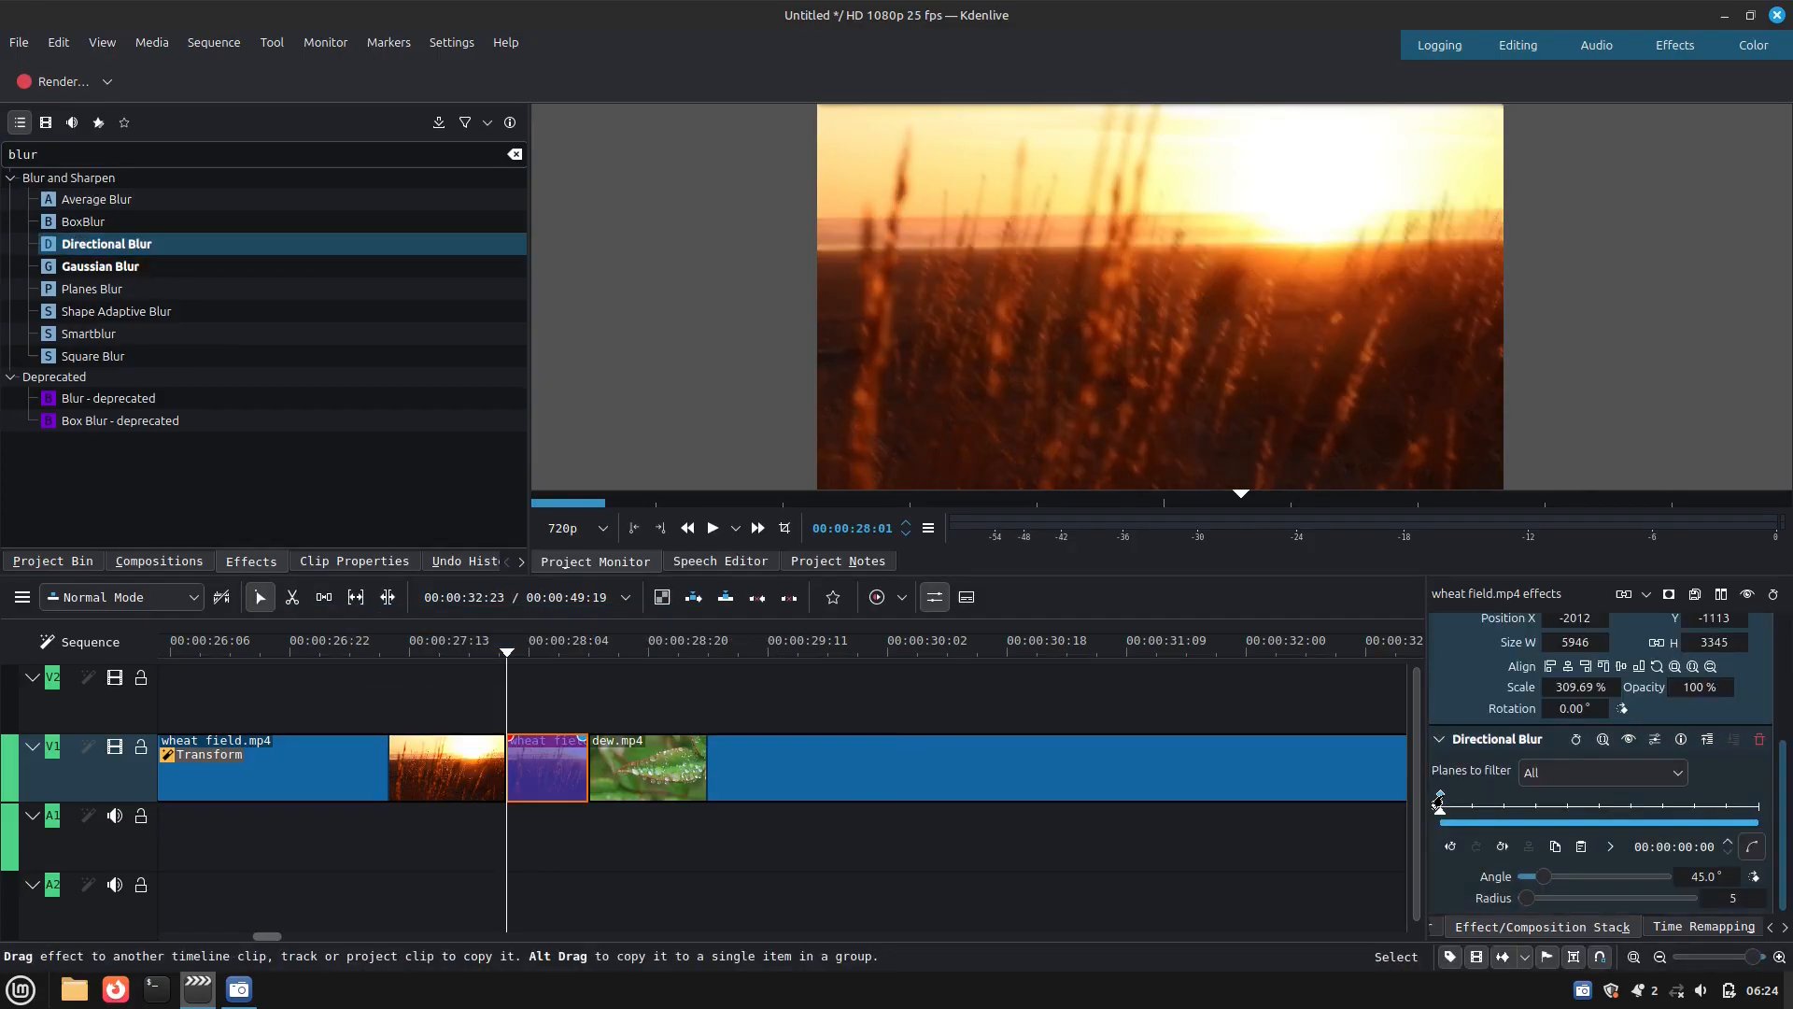
Add a Directional Blur keyframe at the short segment's last frame and set the angle of its first keyframe to 0°
left_click(1759, 808)
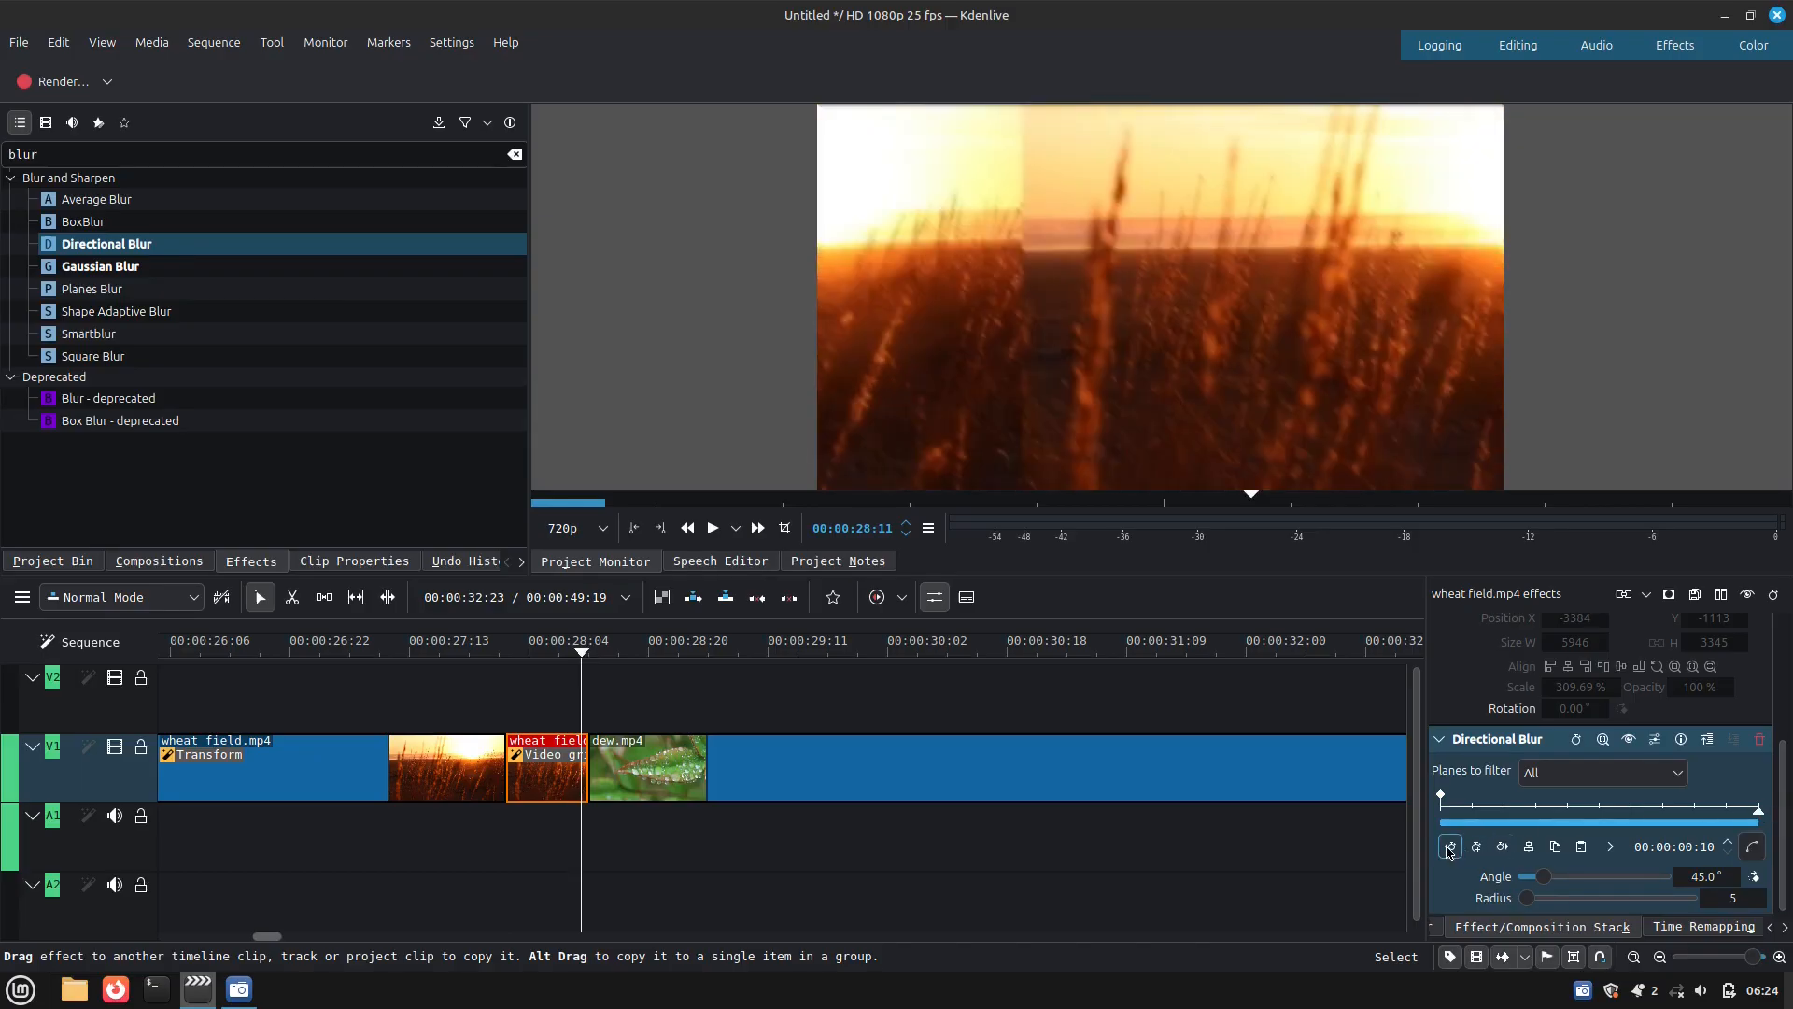
left_click(1476, 847)
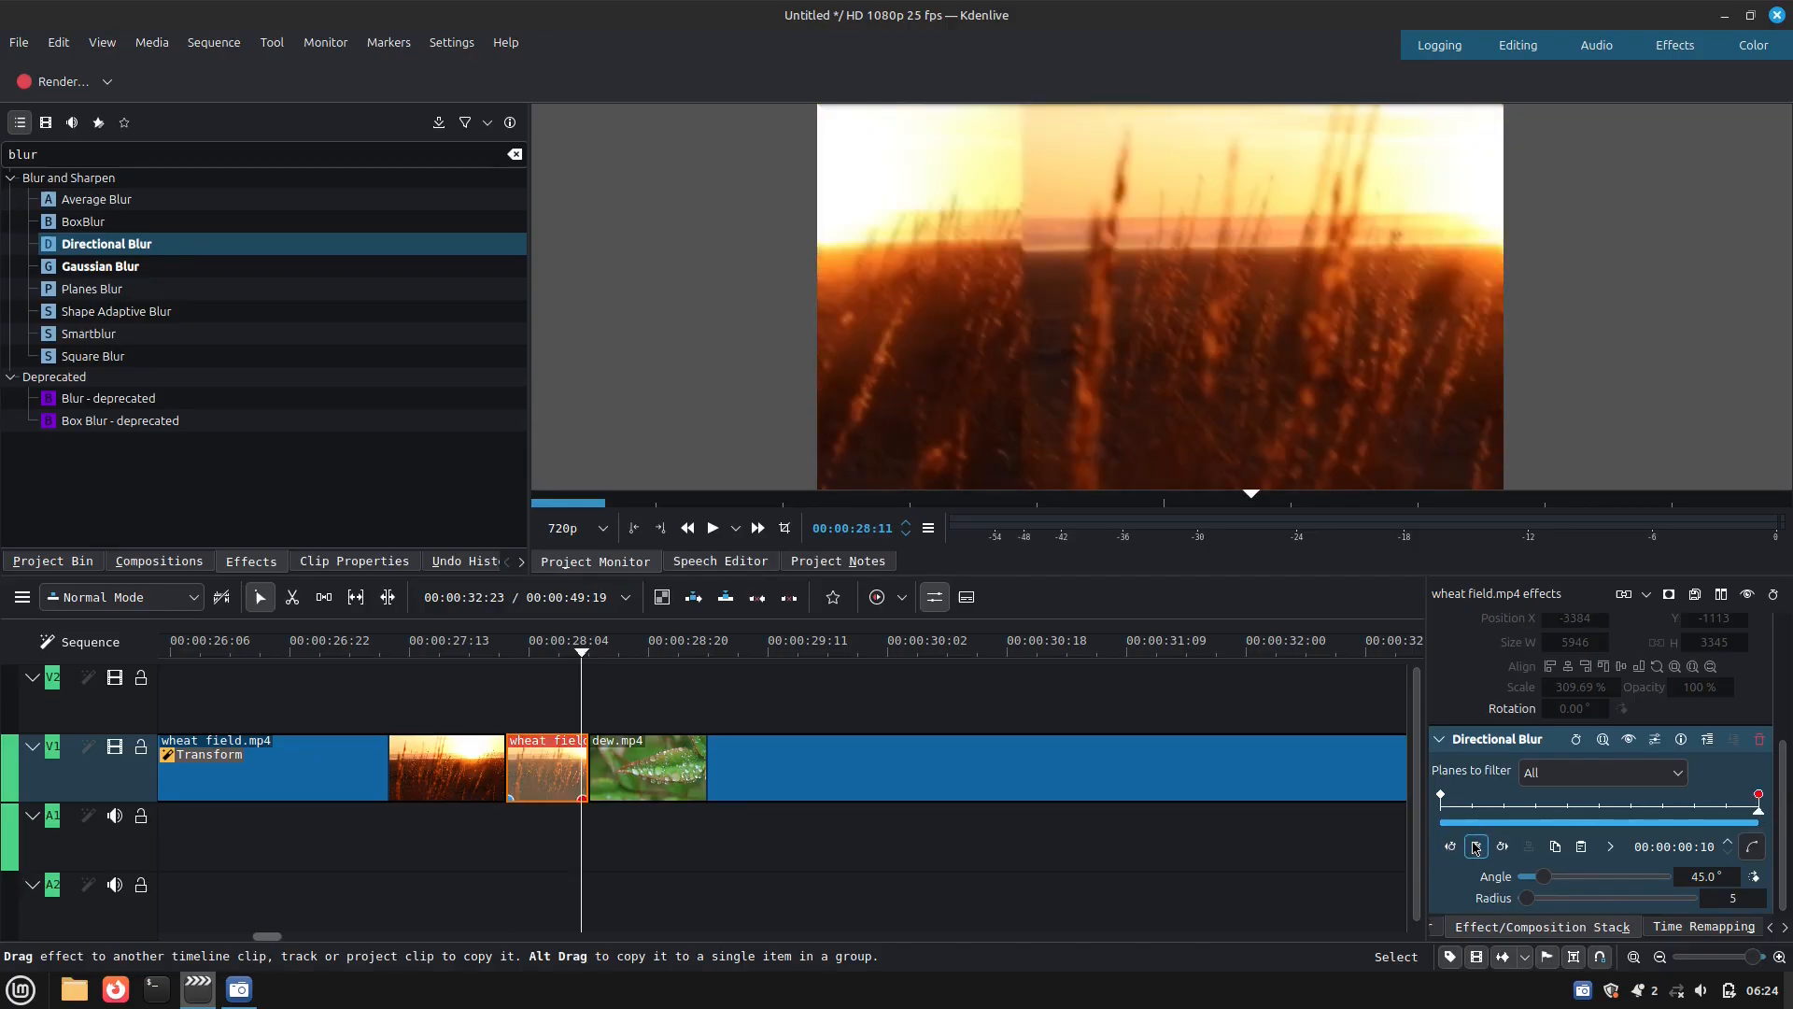
left_click(1439, 799)
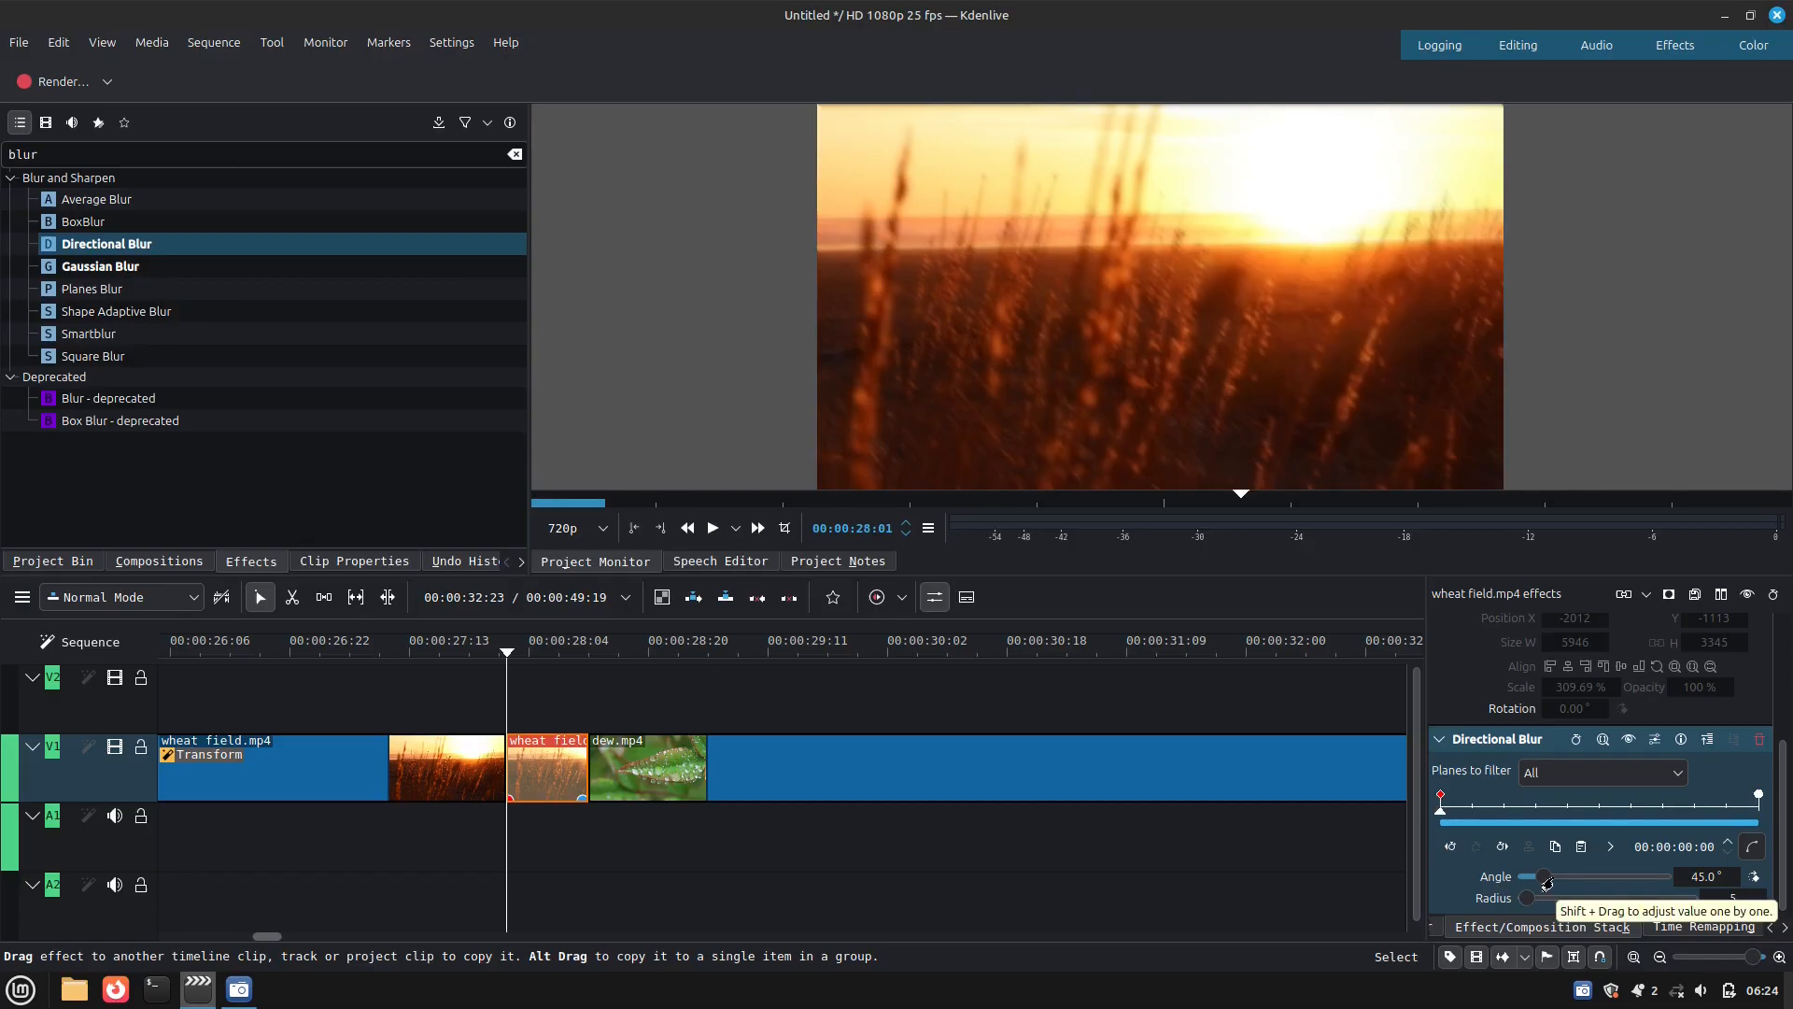
left_click_drag(1543, 880, 1499, 897)
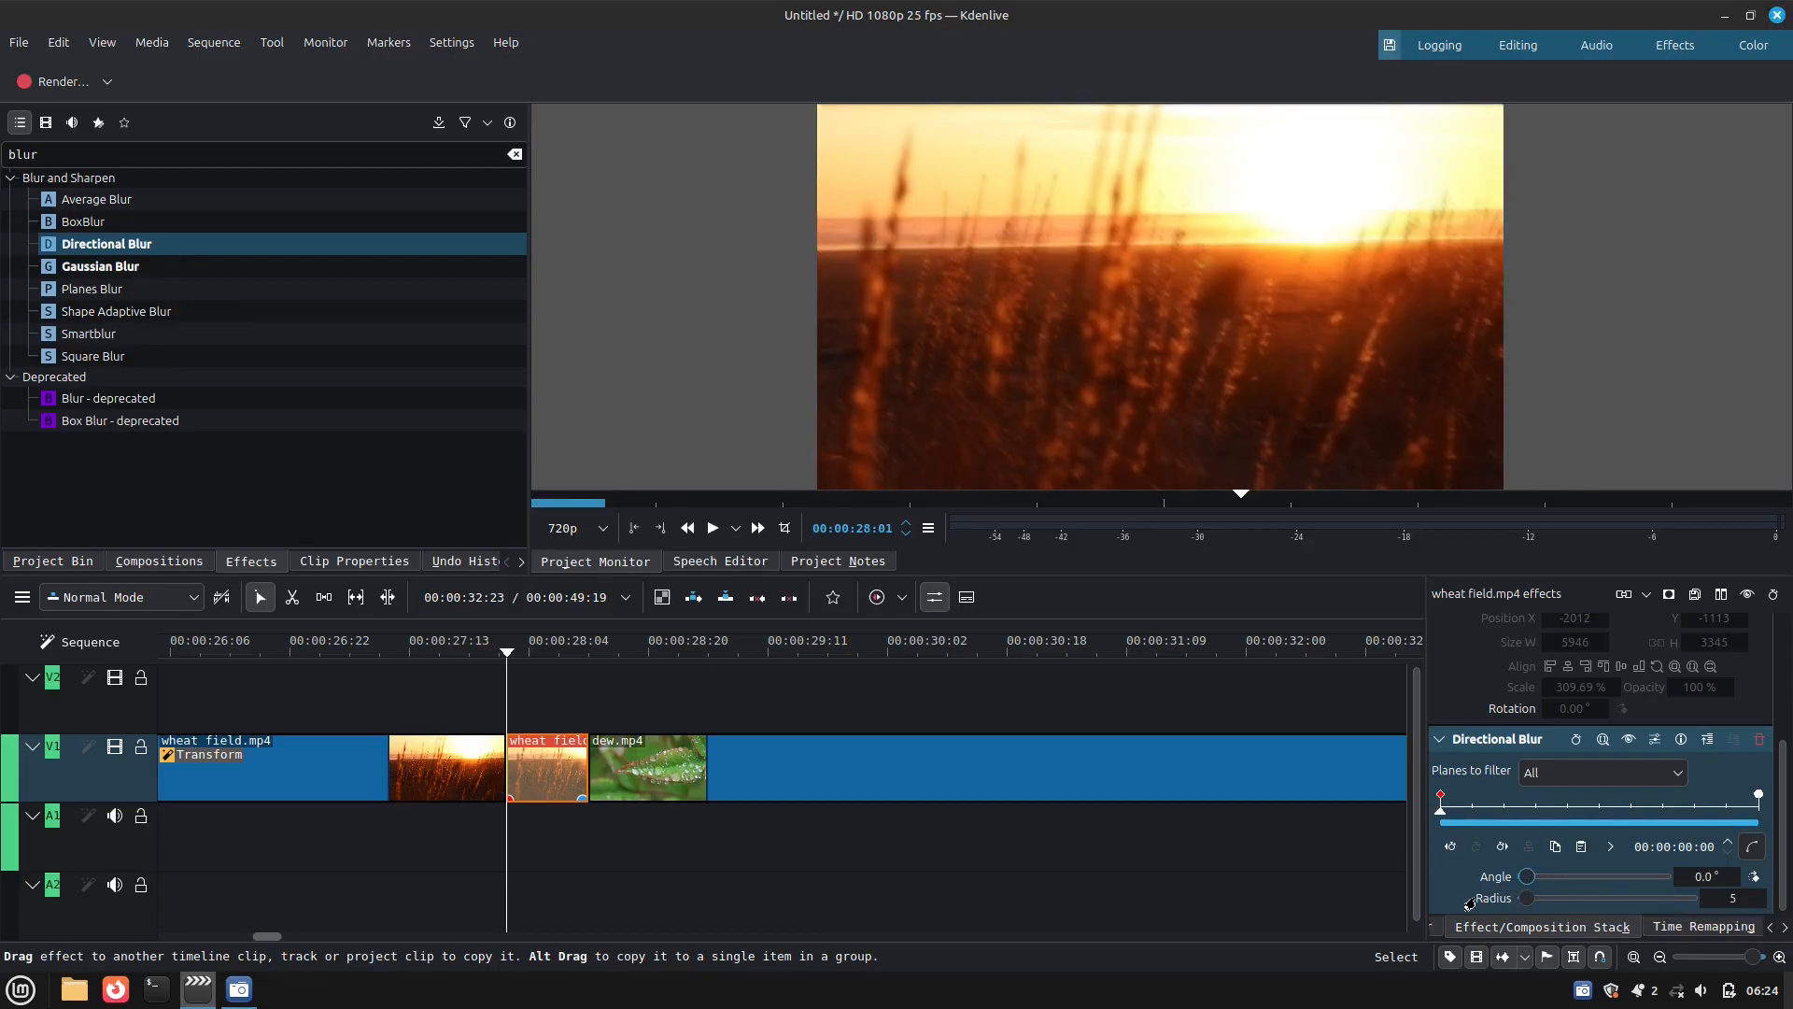
Set the interpolation of the short segment's first Directional Blur keyframe to Cubic In
left_click(1610, 846)
mouse_move(1681, 876)
left_click(1487, 709)
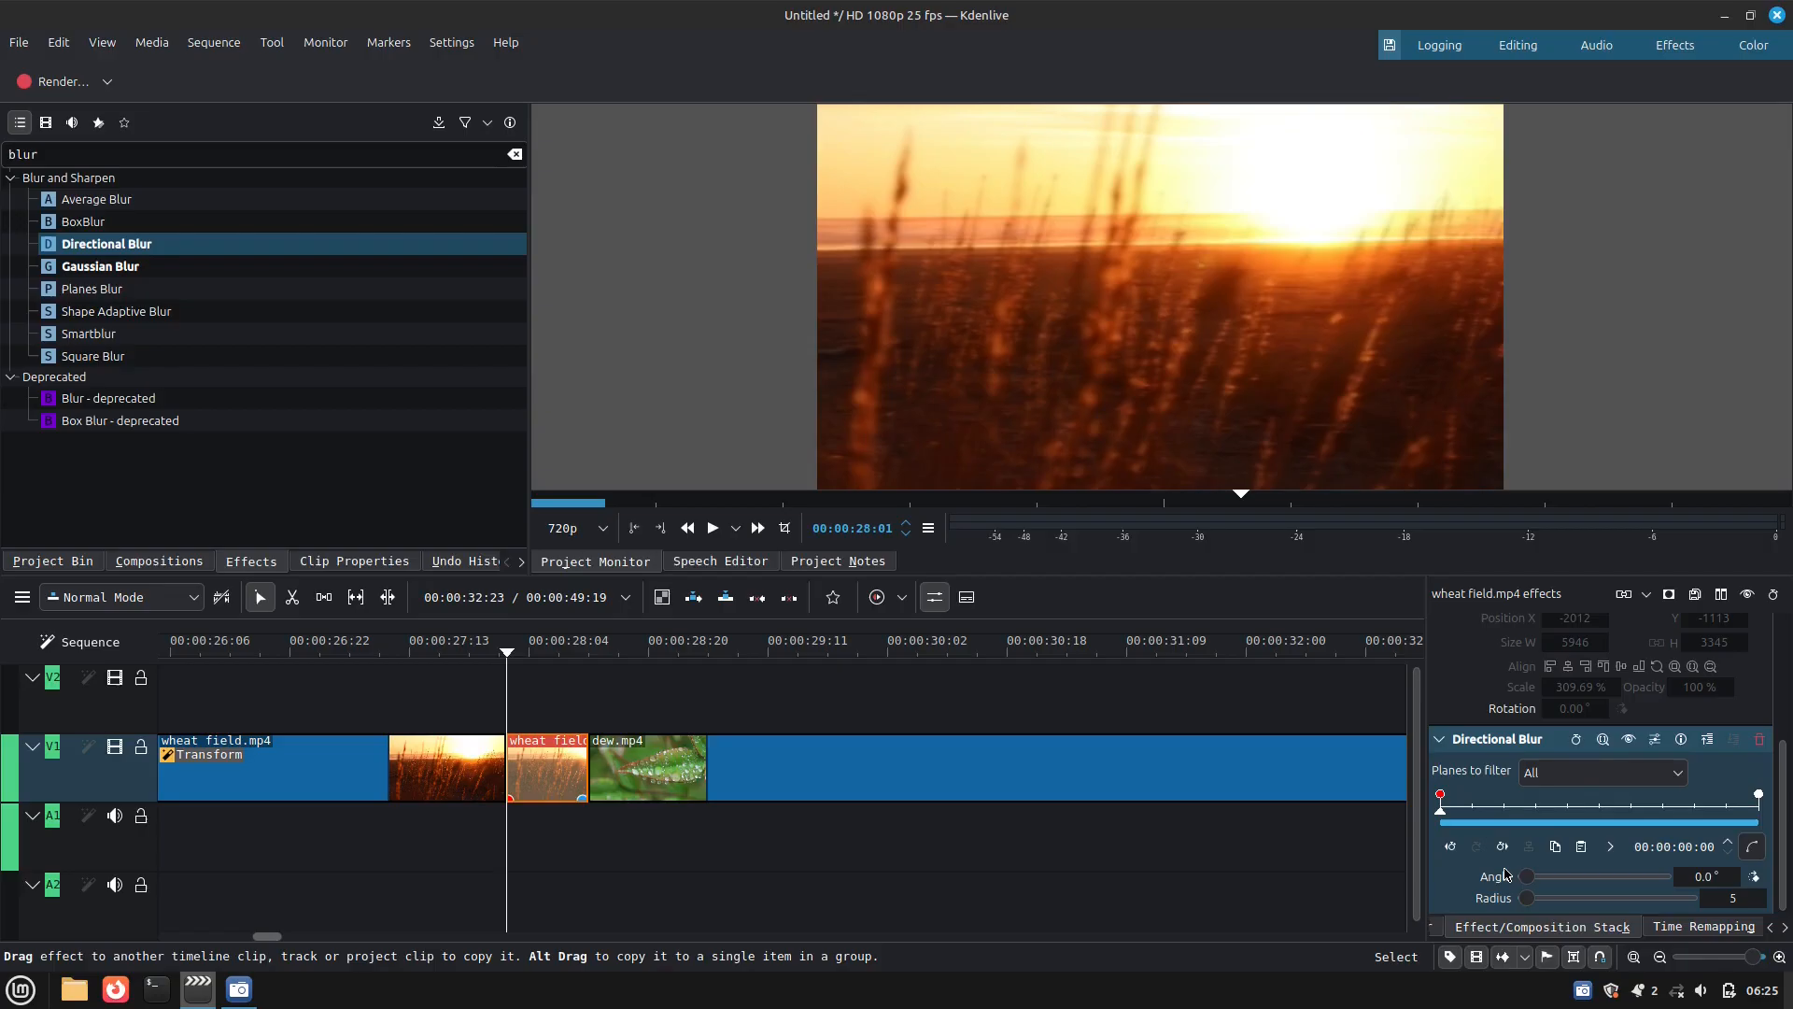
Set the Directional Blur keyframe at the short segment's last frame to an angle of 0° and a radius of 45
left_click(1754, 804)
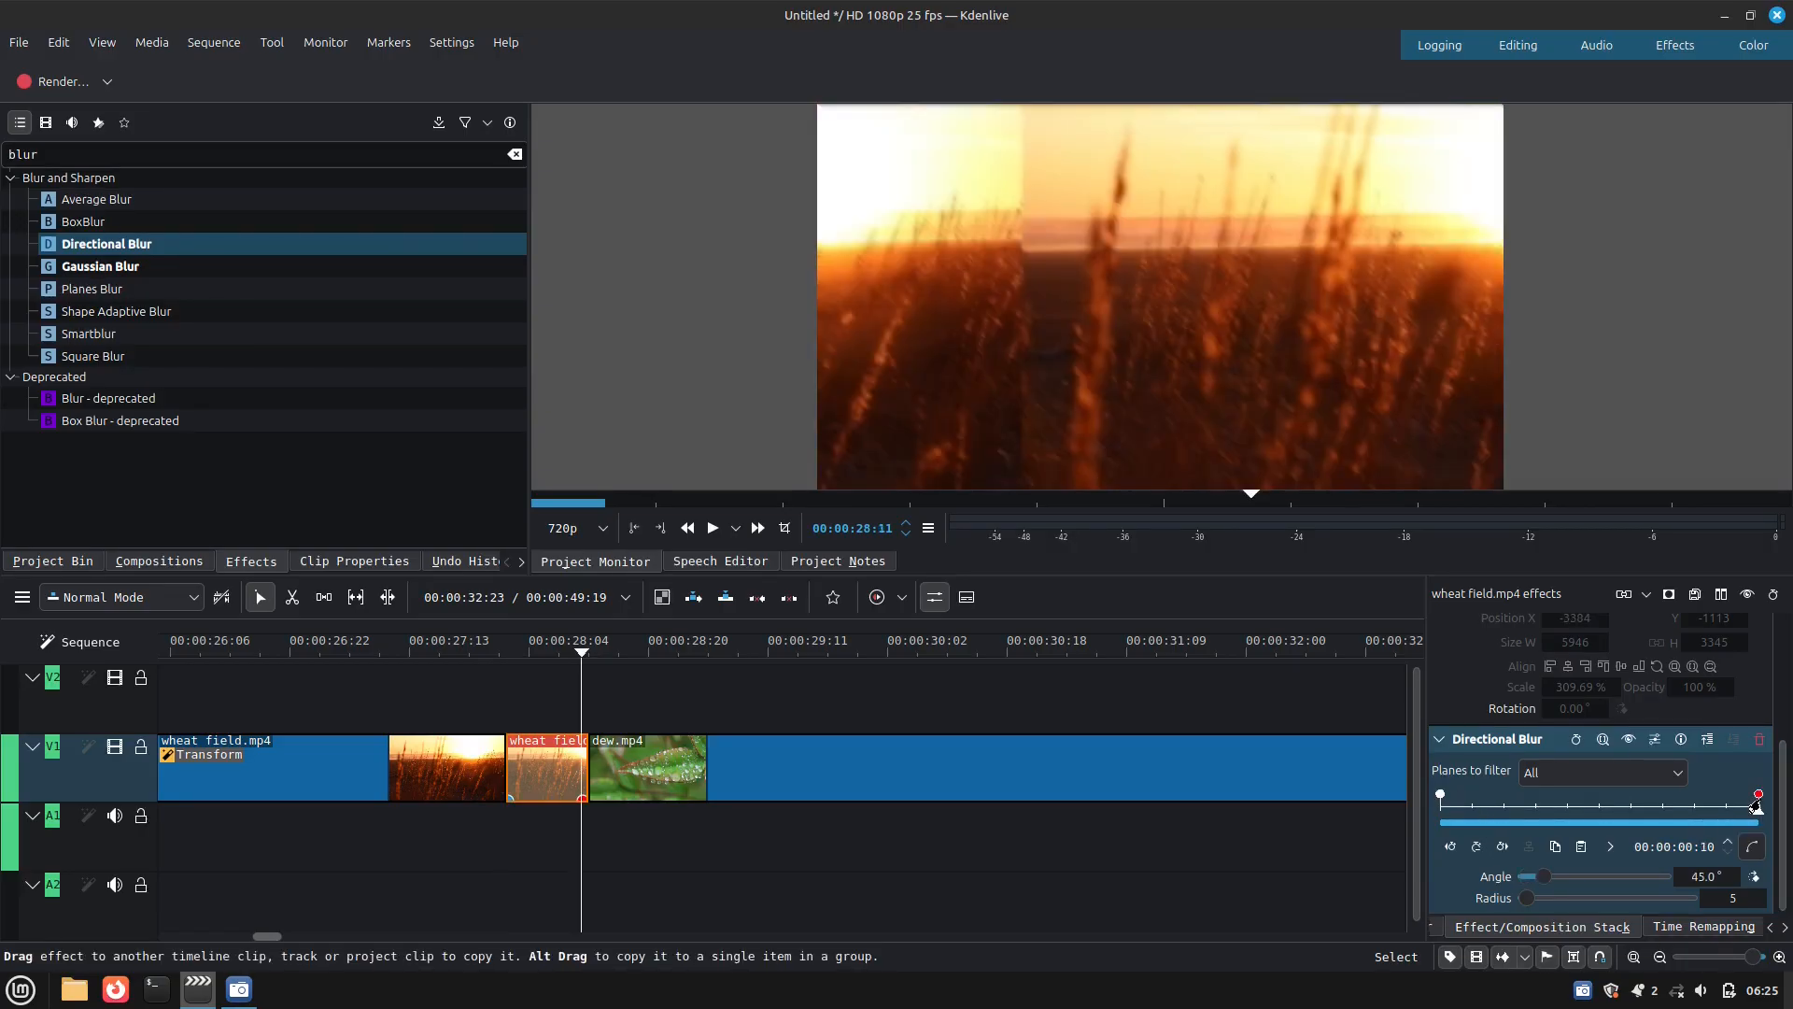
left_click(1752, 902)
scroll(1751, 903, "up", 8)
scroll(1751, 903, "up", 12)
double_click(1725, 877)
type("0")
key("Return")
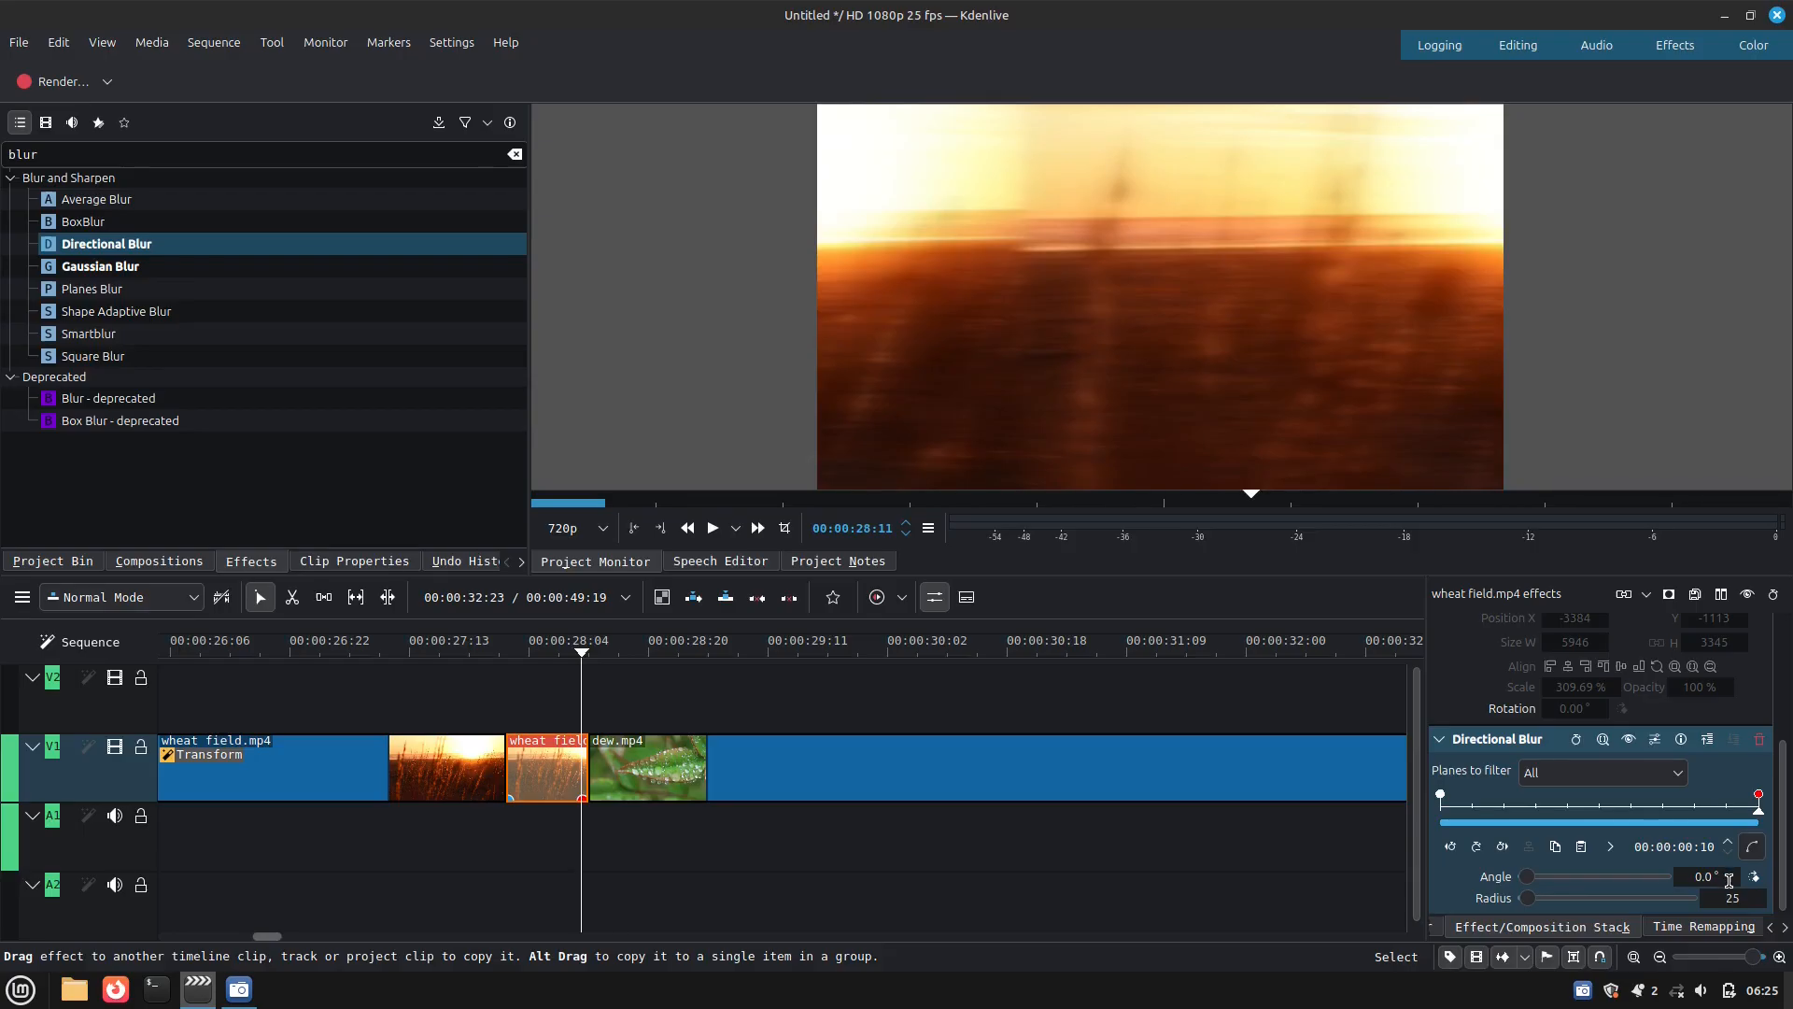
scroll(1746, 903, "up", 16)
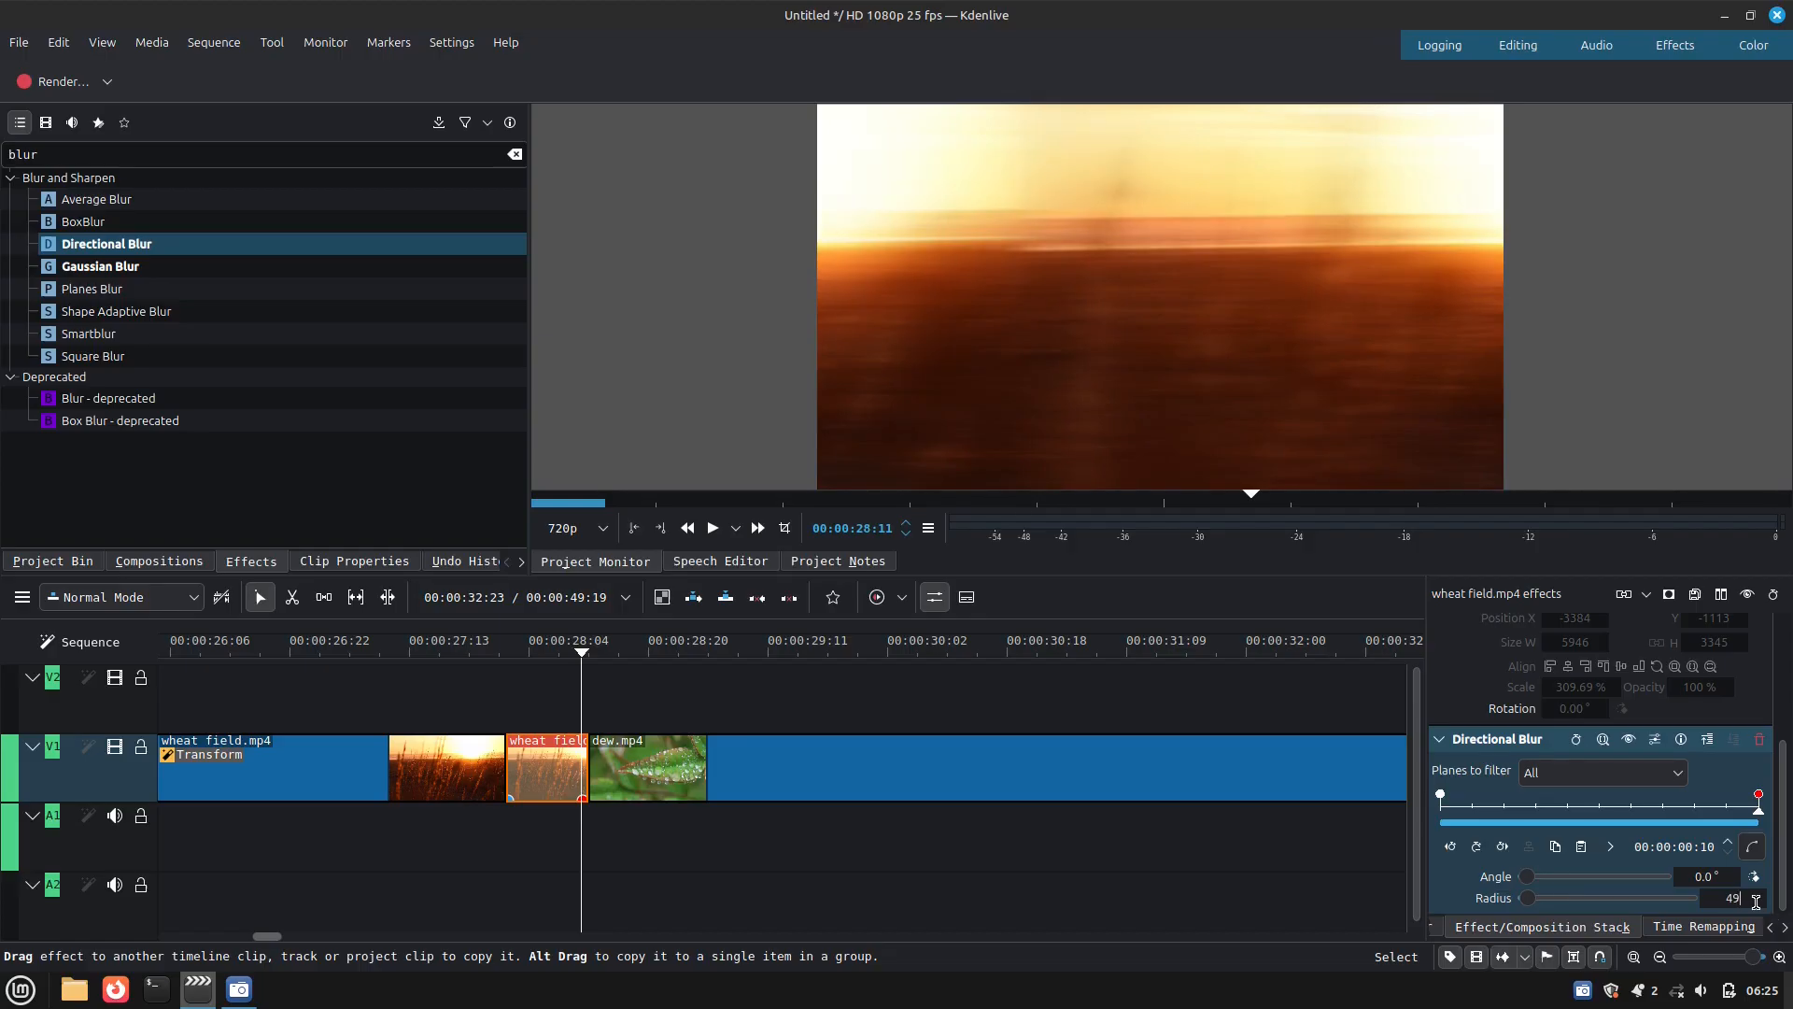
scroll(1755, 902, "down", 4)
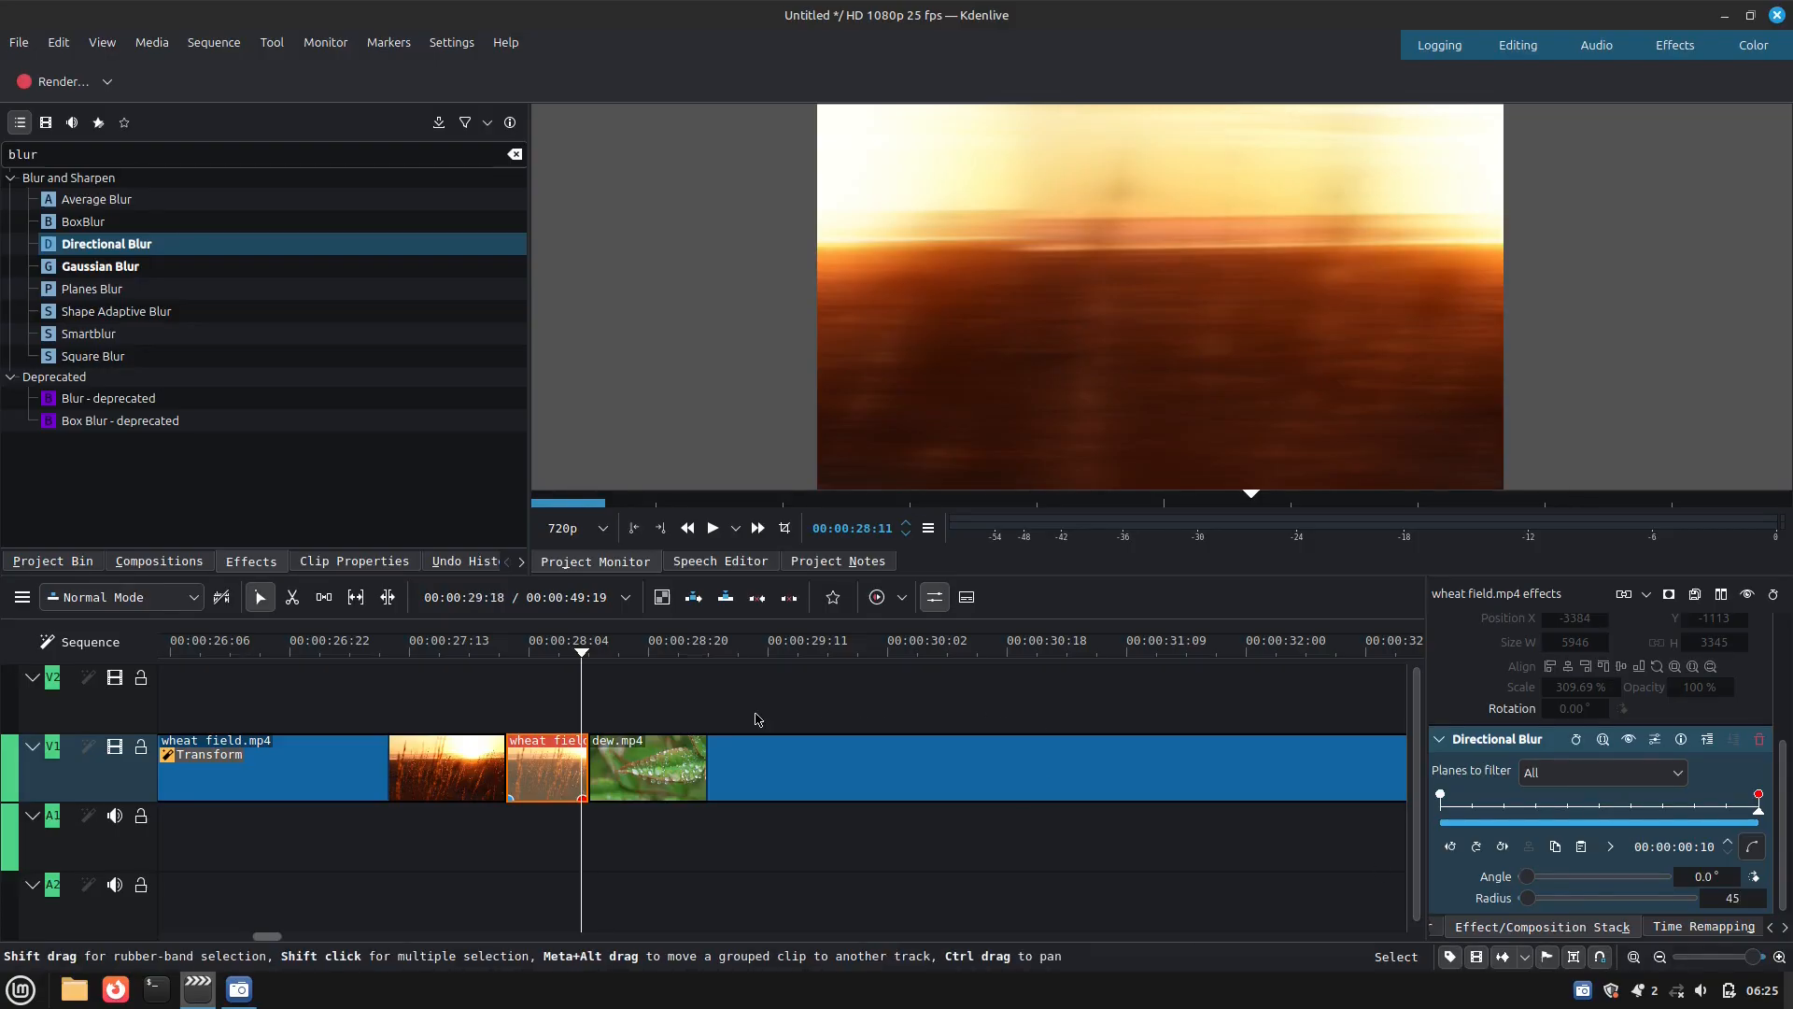
Play the timeline from the start of the short wheat field.mp4 segment to preview the blurred movement
left_click(507, 657)
key("space")
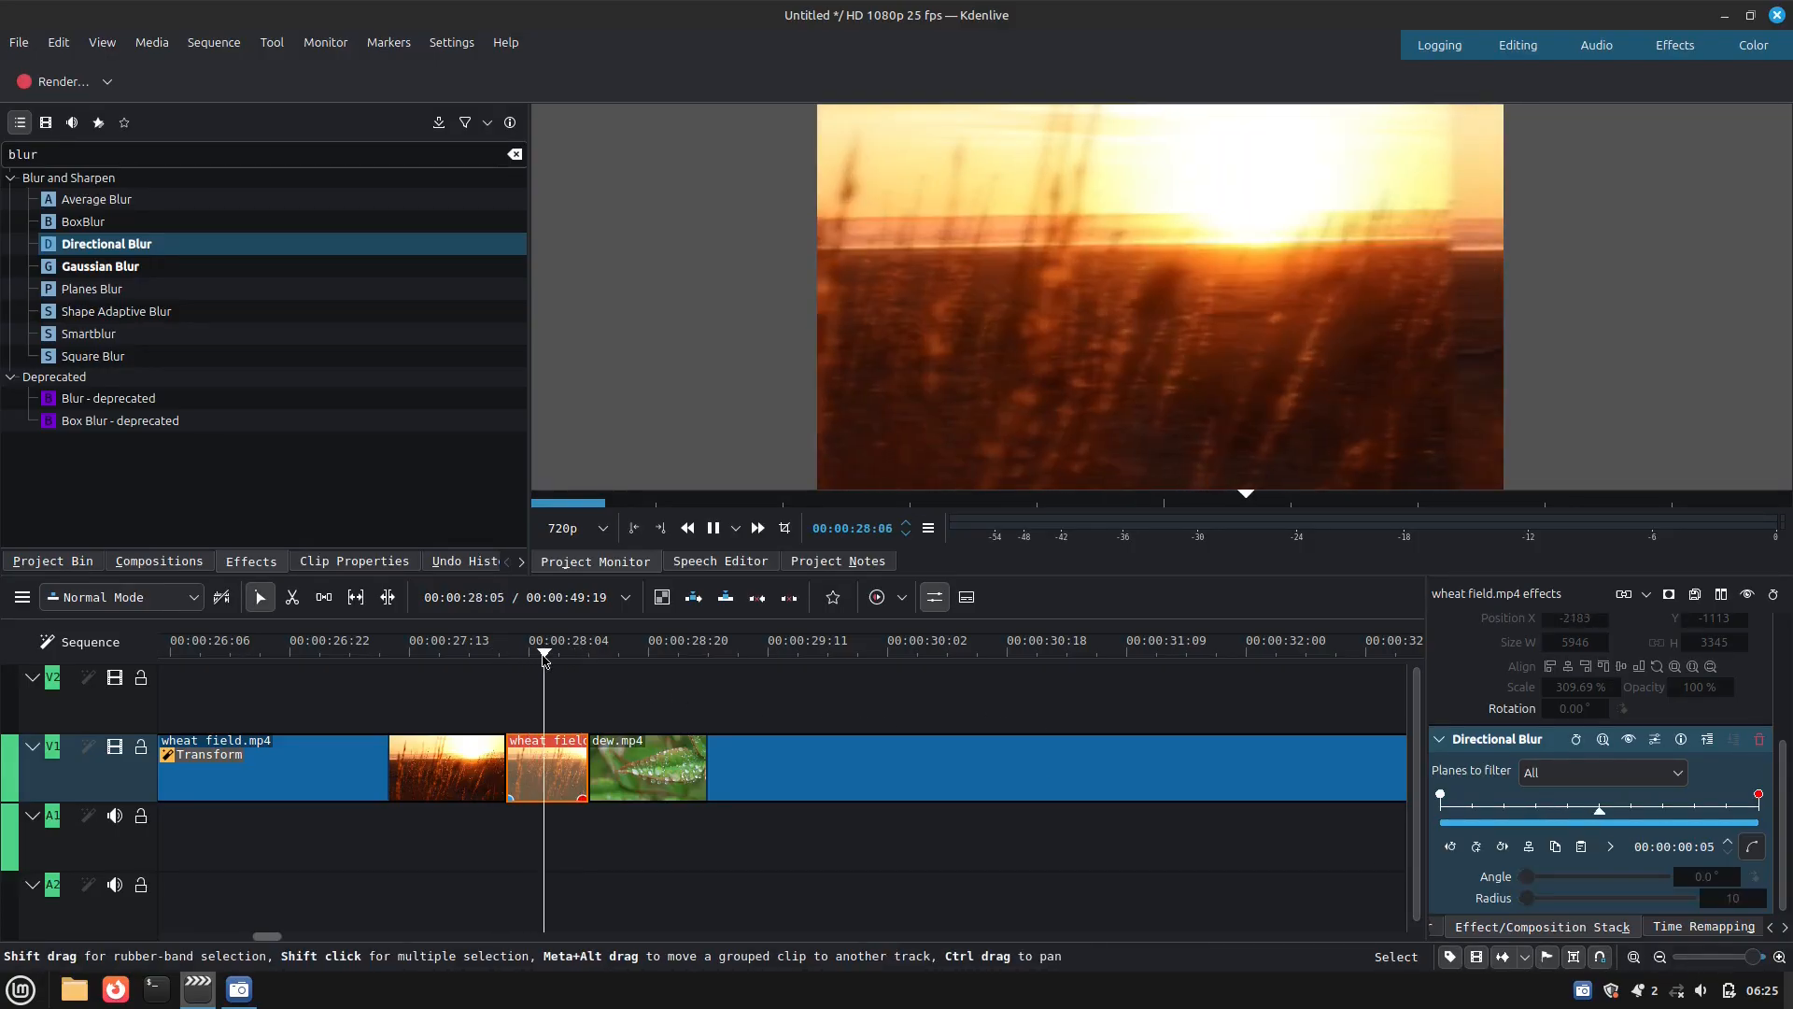